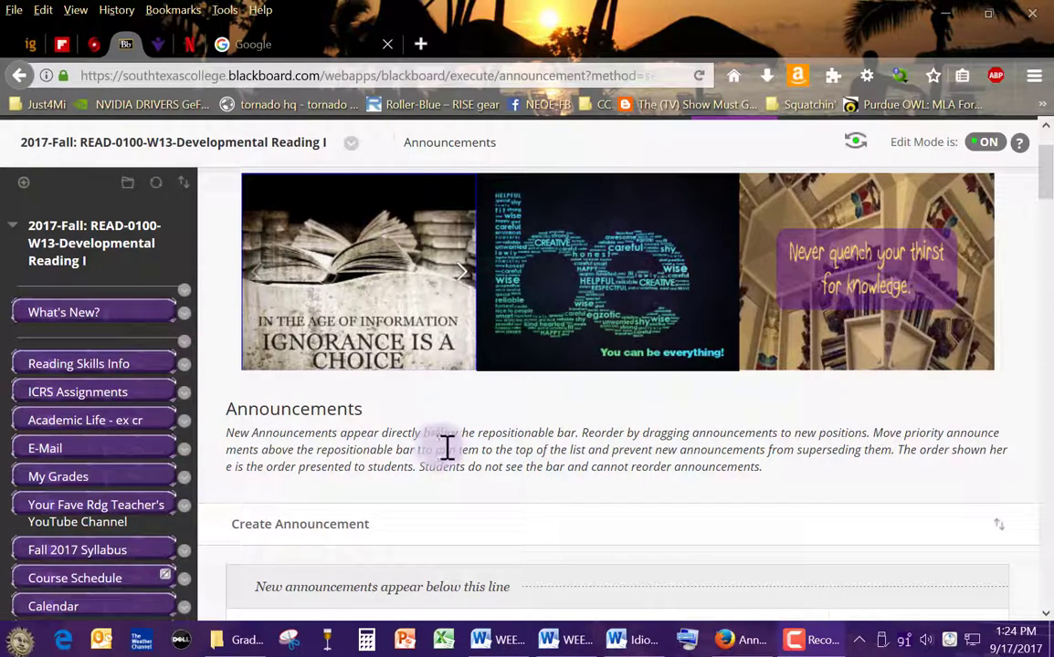
Step: Scroll the Developmental Reading I Announcements page to review the existing Week 3 post
{"action": "scroll", "coordinate": [448, 445], "scroll_direction": "down", "scroll_amount": 3}
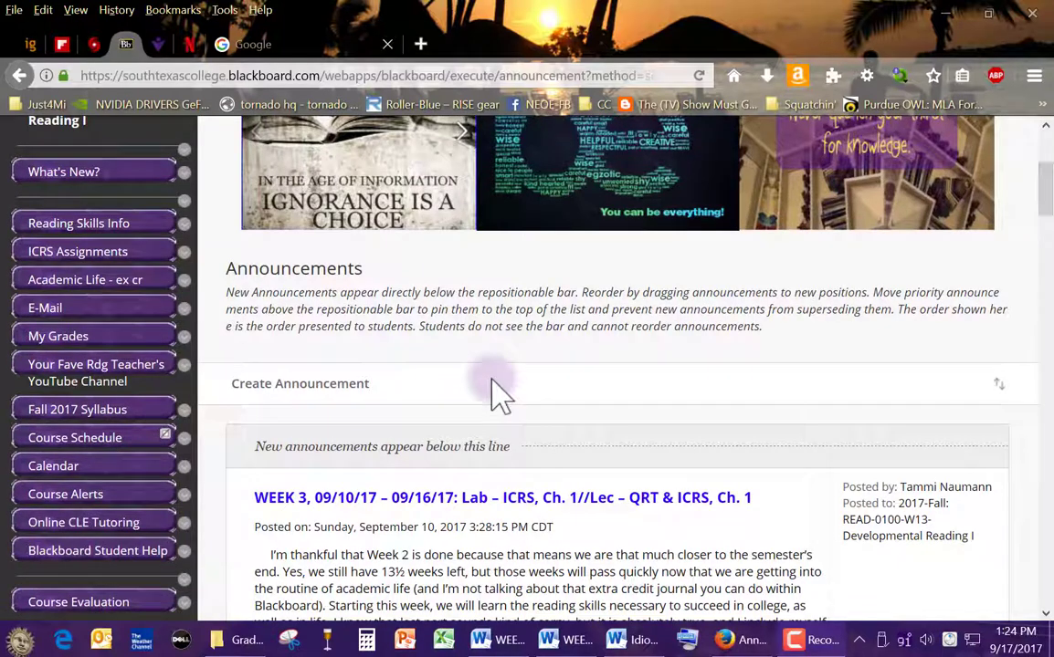
{"action": "scroll", "coordinate": [495, 392], "scroll_direction": "up", "scroll_amount": 3}
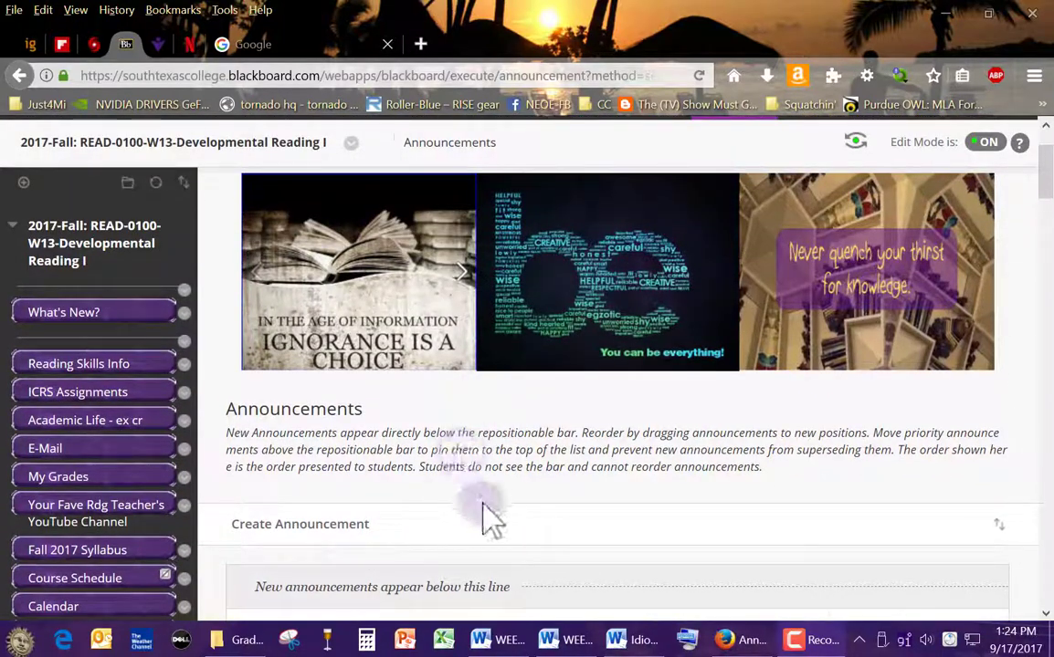
{"action": "scroll", "coordinate": [484, 515], "scroll_direction": "down", "scroll_amount": 3}
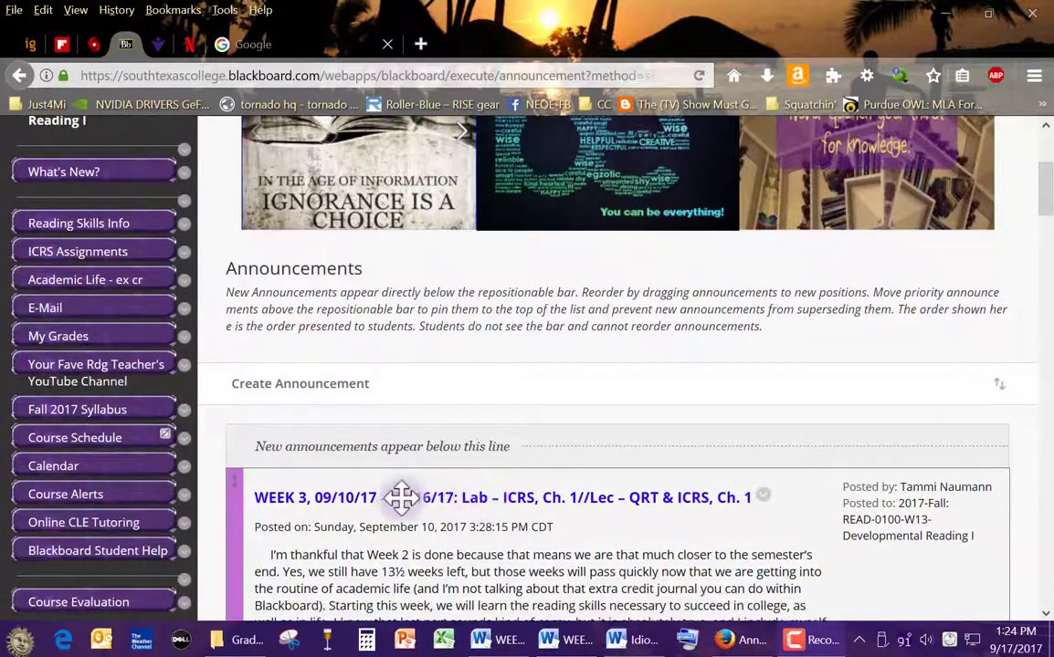
Step: Start a blank Developmental Reading I announcement and copy Word's WEEK 4 title line
{"action": "left_click", "coordinate": [344, 384]}
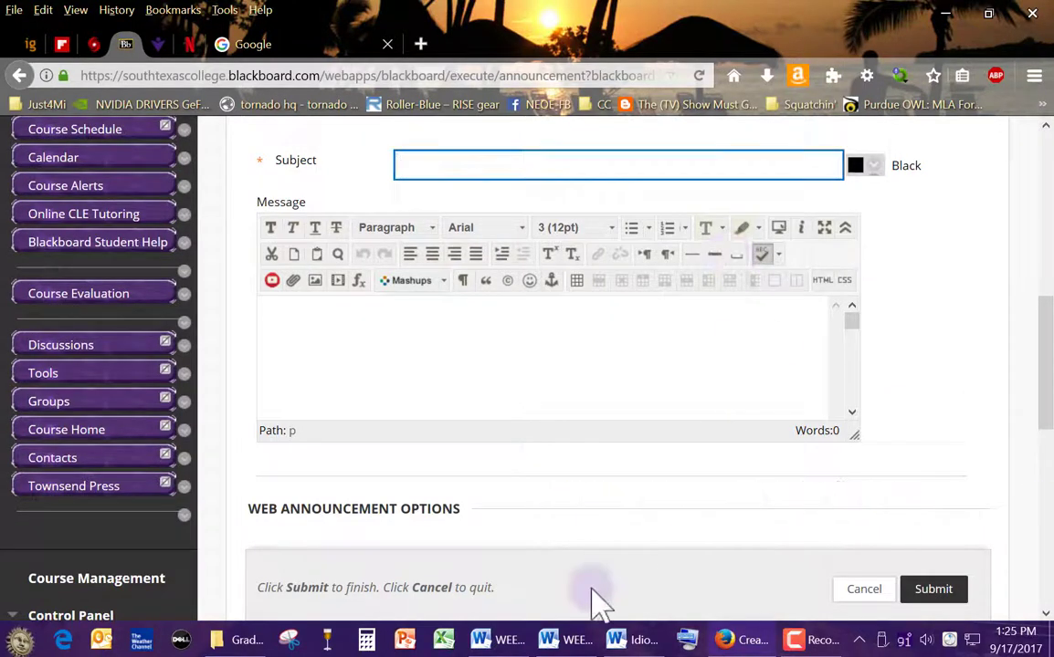
{"action": "left_click", "coordinate": [500, 644]}
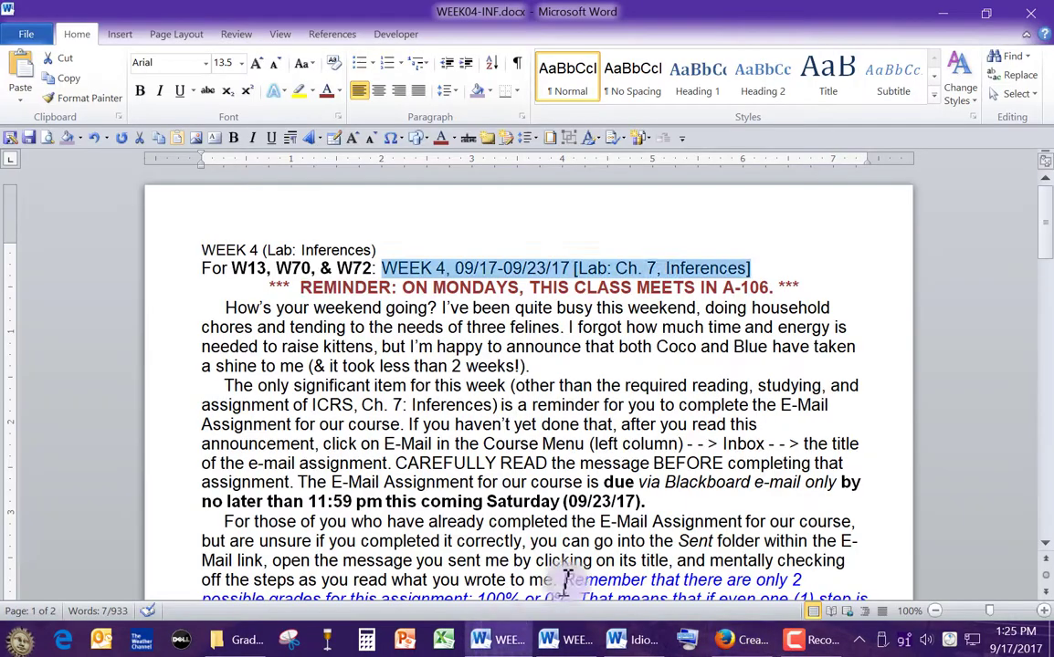
{"action": "right_click", "coordinate": [573, 279]}
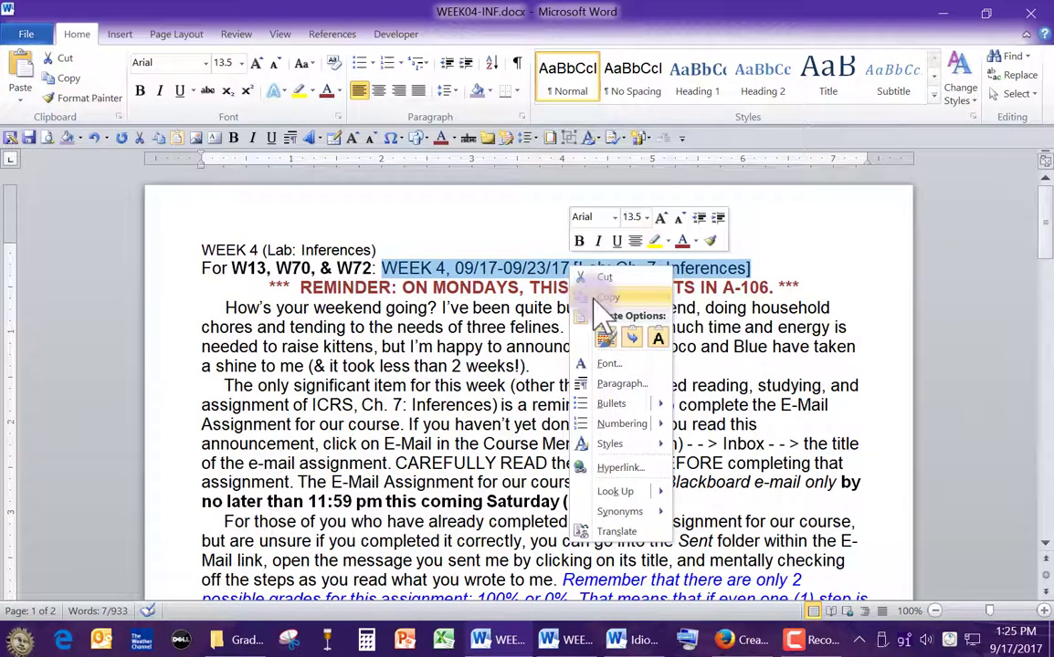
{"action": "left_click", "coordinate": [598, 298]}
{"action": "left_click", "coordinate": [744, 640]}
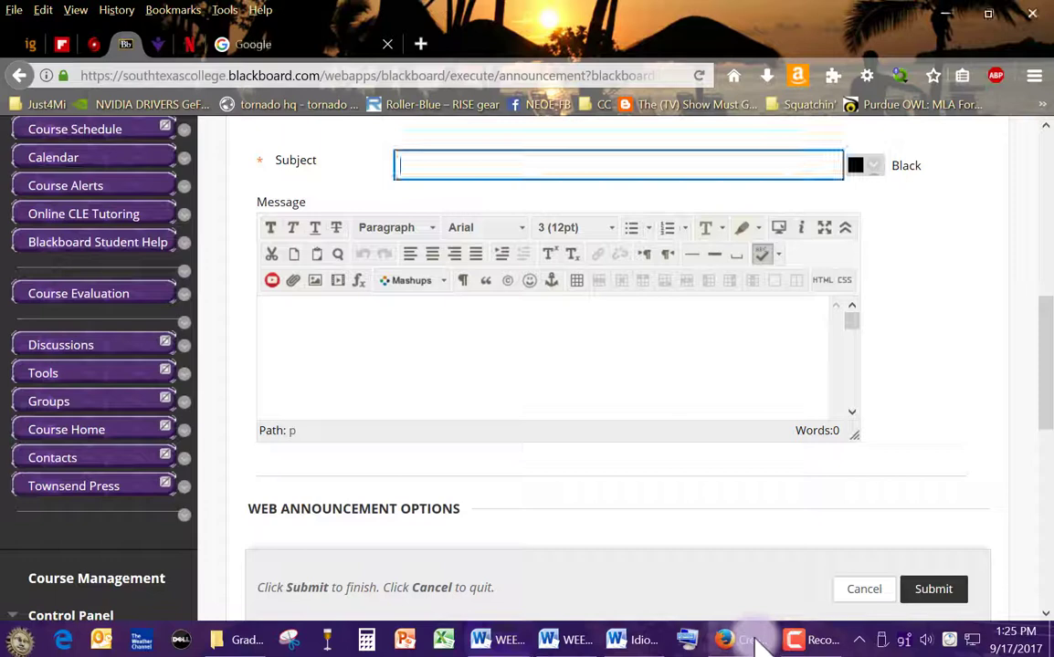
Step: Paste the WEEK 4 title into Subject and color it dark green 003300
{"action": "left_click", "coordinate": [460, 164]}
{"action": "left_click", "coordinate": [459, 165]}
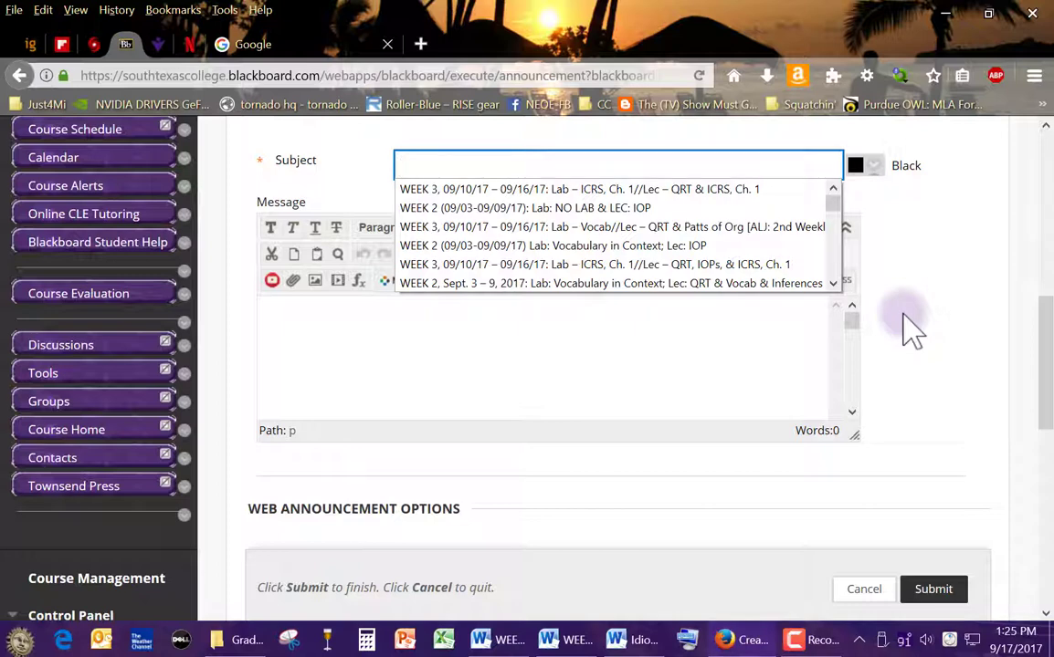
{"action": "key", "text": "ctrl+v"}
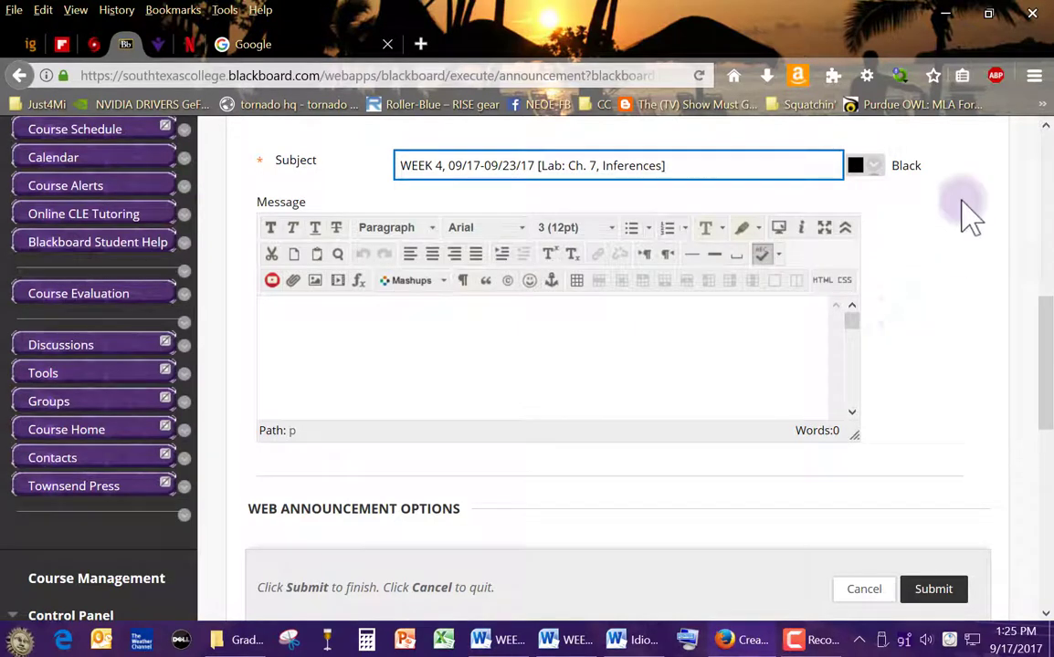
{"action": "left_click", "coordinate": [877, 166]}
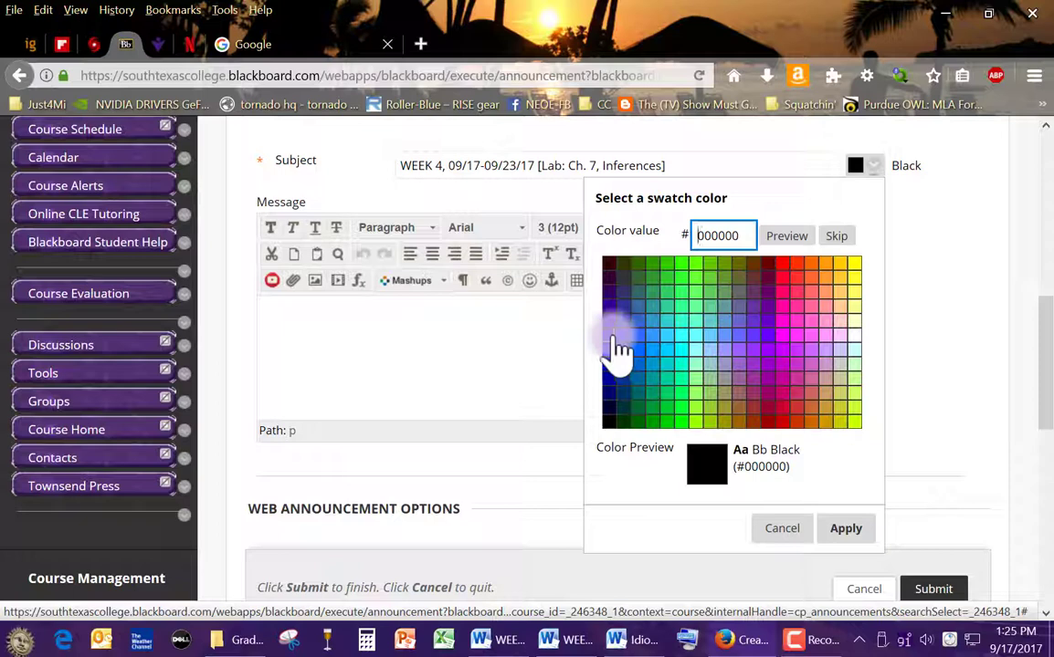
{"action": "left_click", "coordinate": [623, 421]}
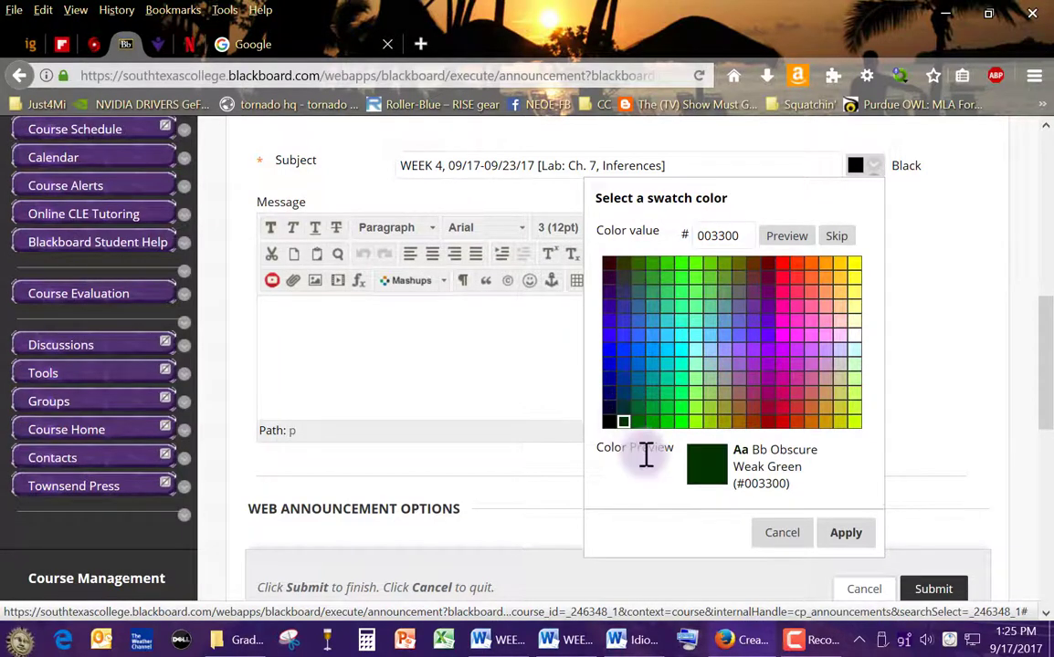
{"action": "left_click", "coordinate": [843, 535]}
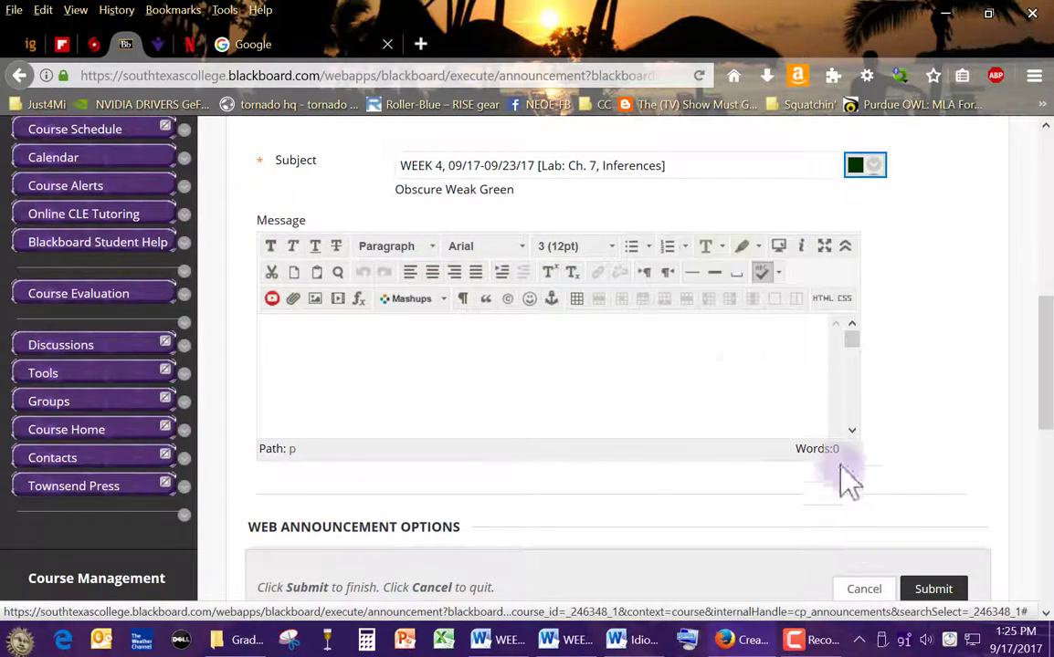
{"action": "left_click", "coordinate": [403, 337]}
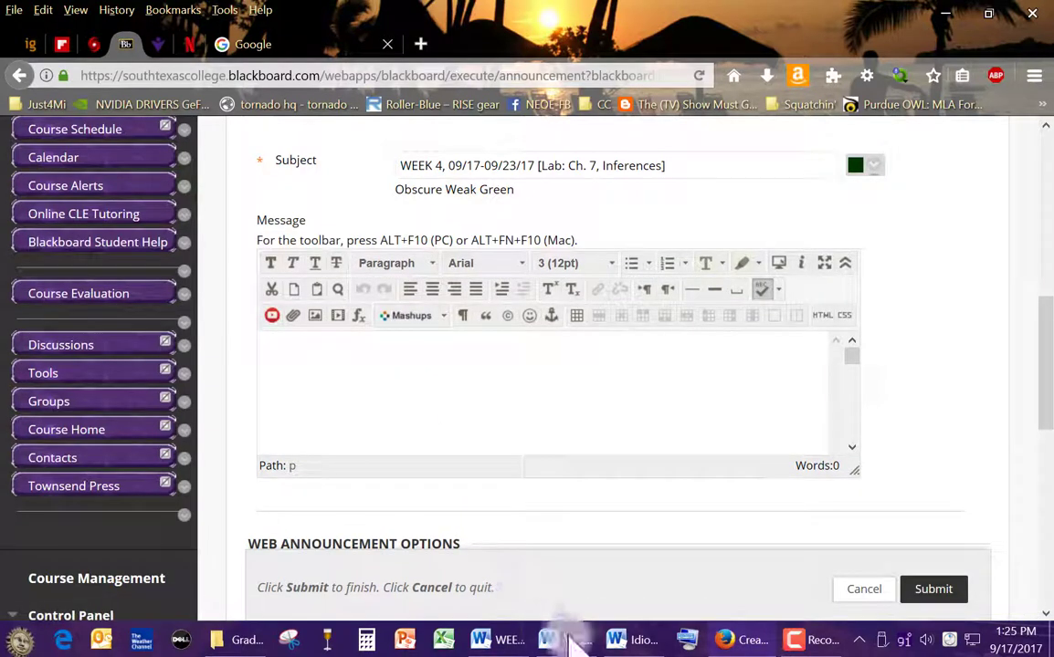
{"action": "left_click", "coordinate": [511, 643]}
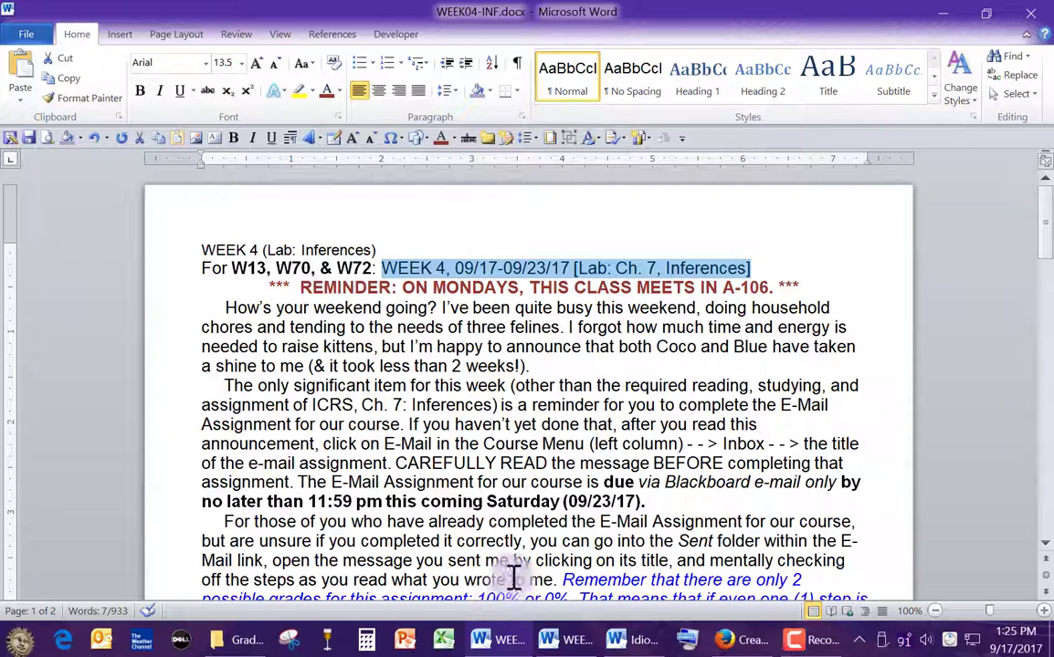
Step: Copy the Week 4 body text, REMINDER line through the signature, from Word
{"action": "left_click_drag", "start_coordinate": [203, 286], "coordinate": [222, 614]}
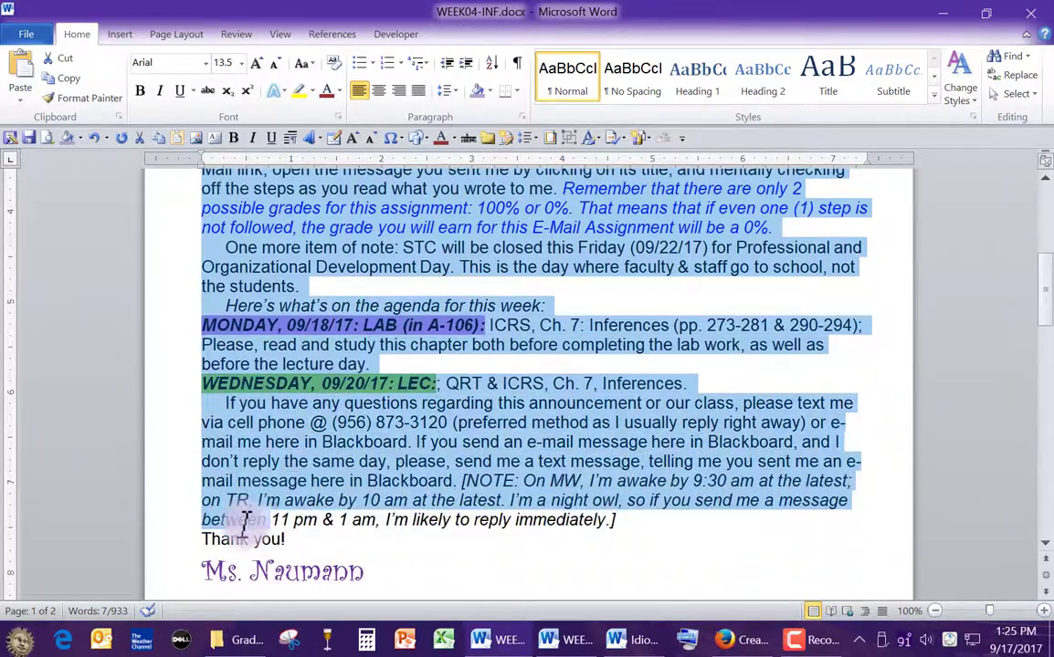
{"action": "mouse_move", "coordinate": [222, 613]}
{"action": "left_mouse_down"}
{"action": "mouse_move", "coordinate": [300, 540]}
{"action": "mouse_move", "coordinate": [367, 564]}
{"action": "left_mouse_up"}
{"action": "right_click", "coordinate": [363, 511]}
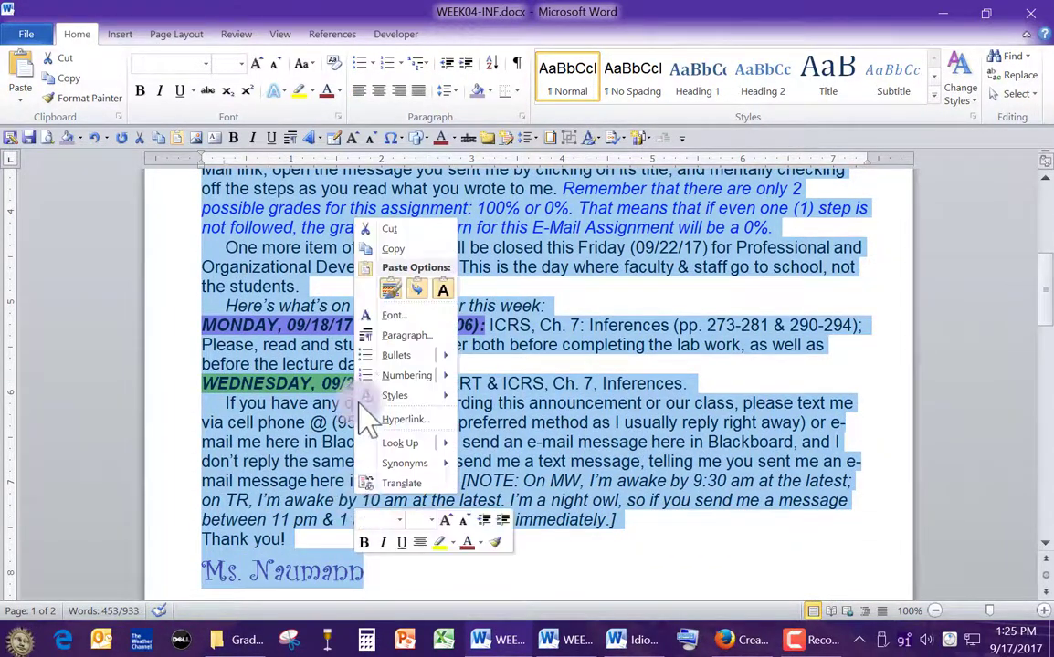
{"action": "key", "text": "Escape"}
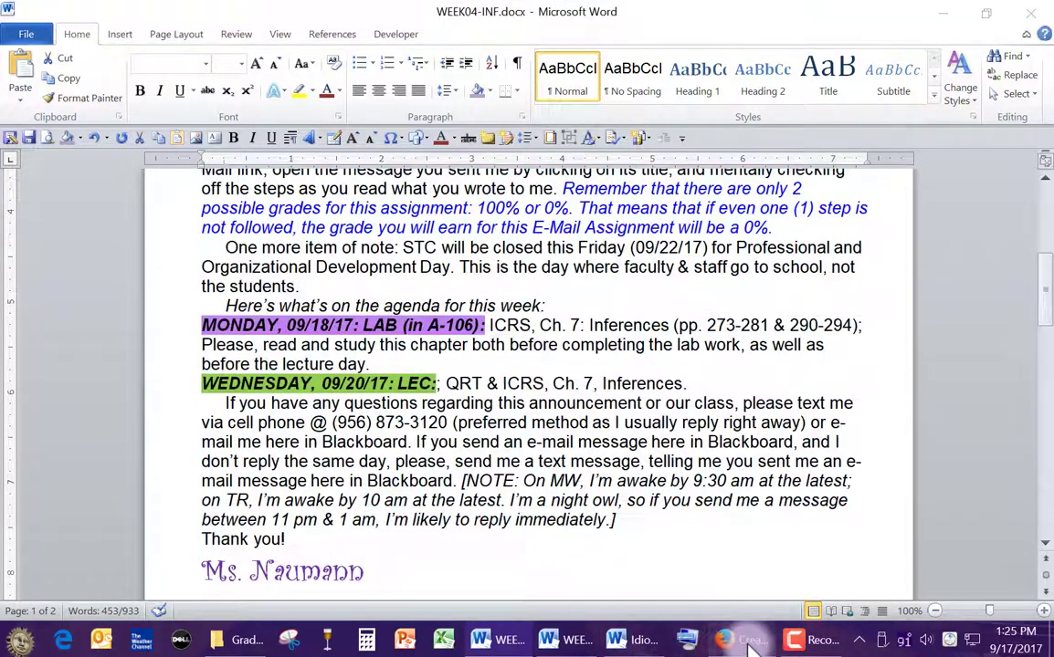
{"action": "left_click", "coordinate": [766, 637]}
Step: Paste the 439-word Week 4 text into the message body and scroll through to review it
{"action": "left_click", "coordinate": [285, 347]}
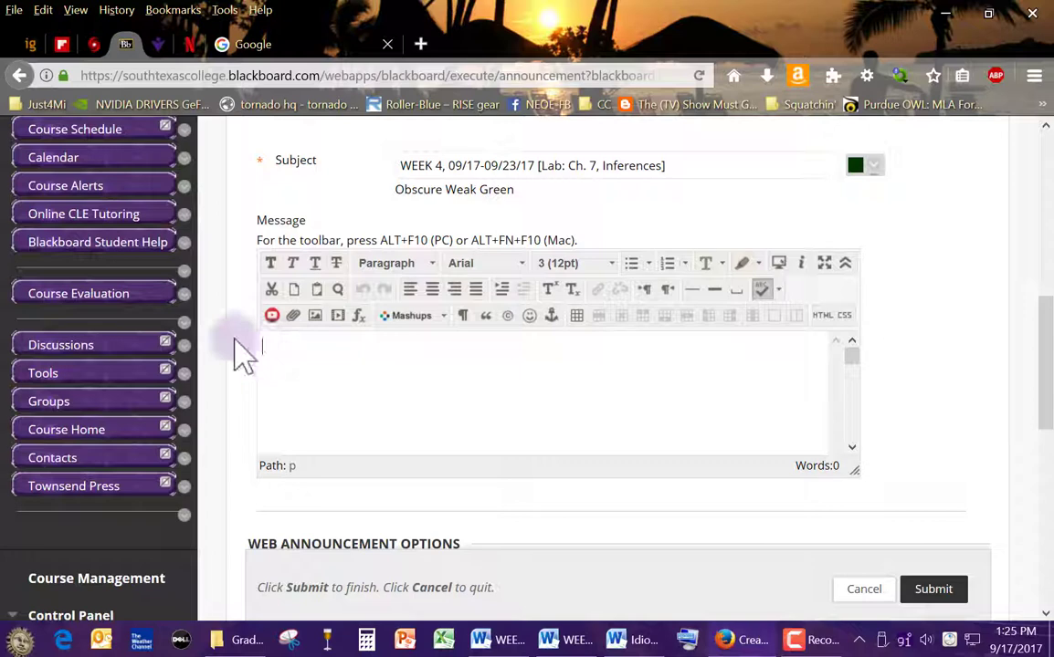
{"action": "key", "text": "ctrl+v"}
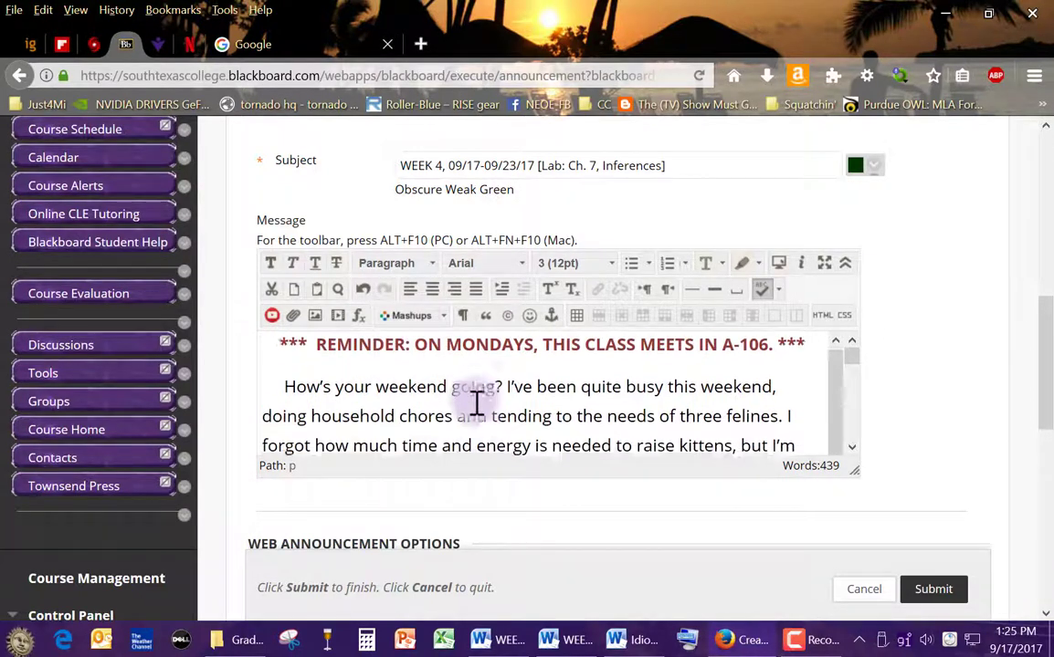
{"action": "scroll", "coordinate": [475, 401], "scroll_direction": "down", "scroll_amount": 2}
{"action": "scroll", "coordinate": [475, 402], "scroll_direction": "down", "scroll_amount": 2}
{"action": "scroll", "coordinate": [475, 400], "scroll_direction": "down", "scroll_amount": 1}
{"action": "scroll", "coordinate": [475, 400], "scroll_direction": "down", "scroll_amount": 2}
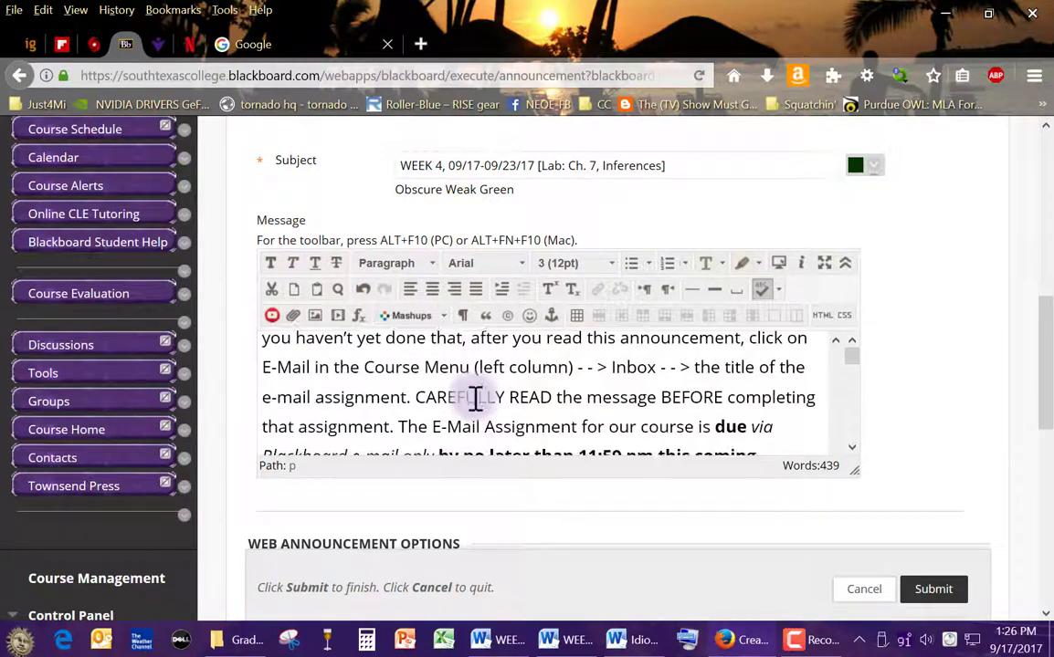
{"action": "scroll", "coordinate": [474, 400], "scroll_direction": "down", "scroll_amount": 1}
{"action": "scroll", "coordinate": [475, 397], "scroll_direction": "down", "scroll_amount": 1}
{"action": "scroll", "coordinate": [474, 397], "scroll_direction": "down", "scroll_amount": 3}
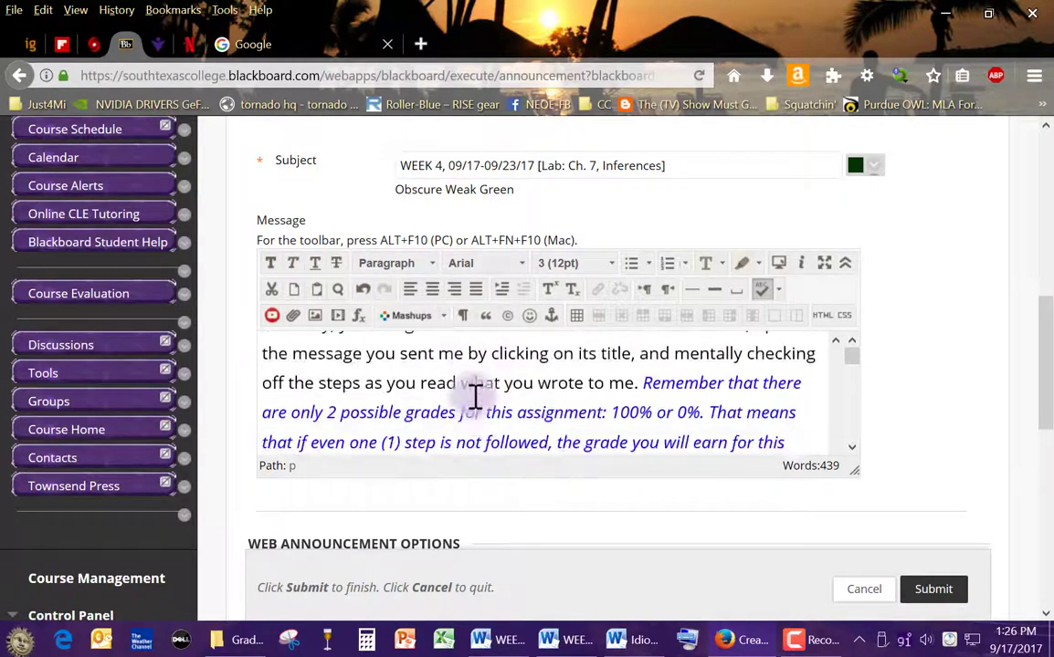
{"action": "scroll", "coordinate": [484, 398], "scroll_direction": "down", "scroll_amount": 1}
{"action": "scroll", "coordinate": [494, 399], "scroll_direction": "down", "scroll_amount": 2}
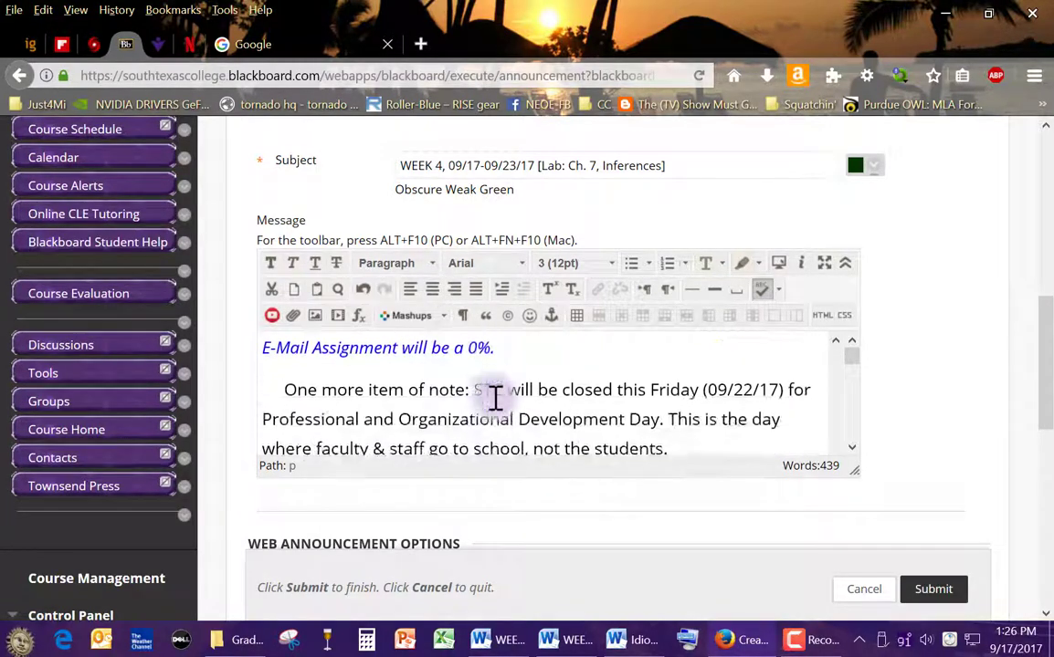
{"action": "scroll", "coordinate": [494, 399], "scroll_direction": "down", "scroll_amount": 1}
{"action": "scroll", "coordinate": [494, 399], "scroll_direction": "down", "scroll_amount": 2}
{"action": "scroll", "coordinate": [496, 399], "scroll_direction": "down", "scroll_amount": 1}
{"action": "scroll", "coordinate": [515, 400], "scroll_direction": "up", "scroll_amount": 5}
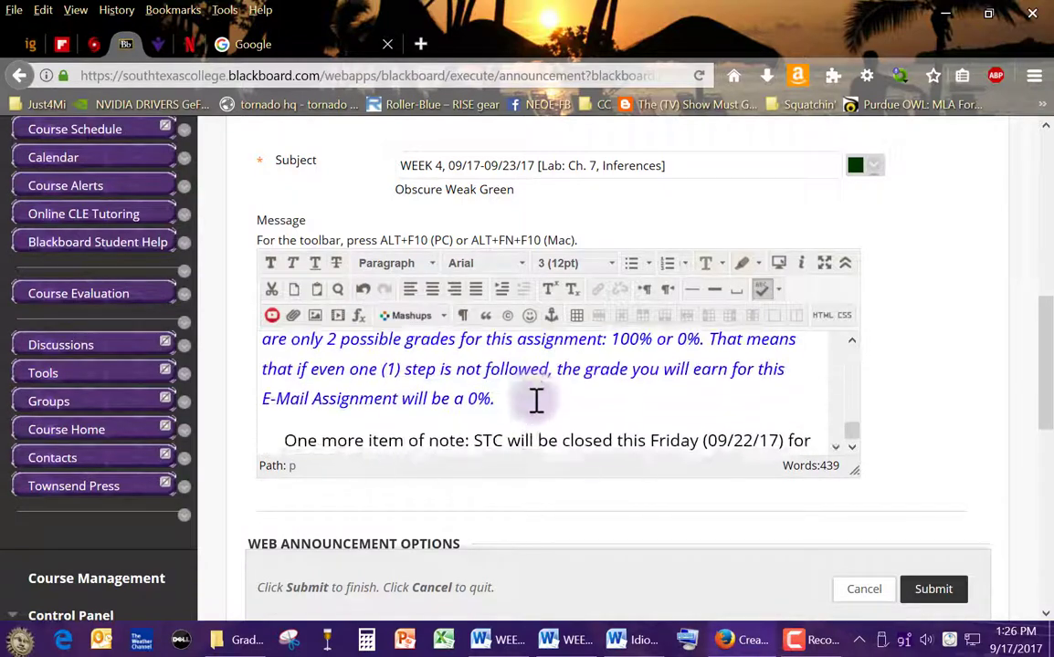
{"action": "scroll", "coordinate": [575, 391], "scroll_direction": "up", "scroll_amount": 3}
{"action": "scroll", "coordinate": [740, 439], "scroll_direction": "up", "scroll_amount": 2}
{"action": "scroll", "coordinate": [709, 471], "scroll_direction": "up", "scroll_amount": 3}
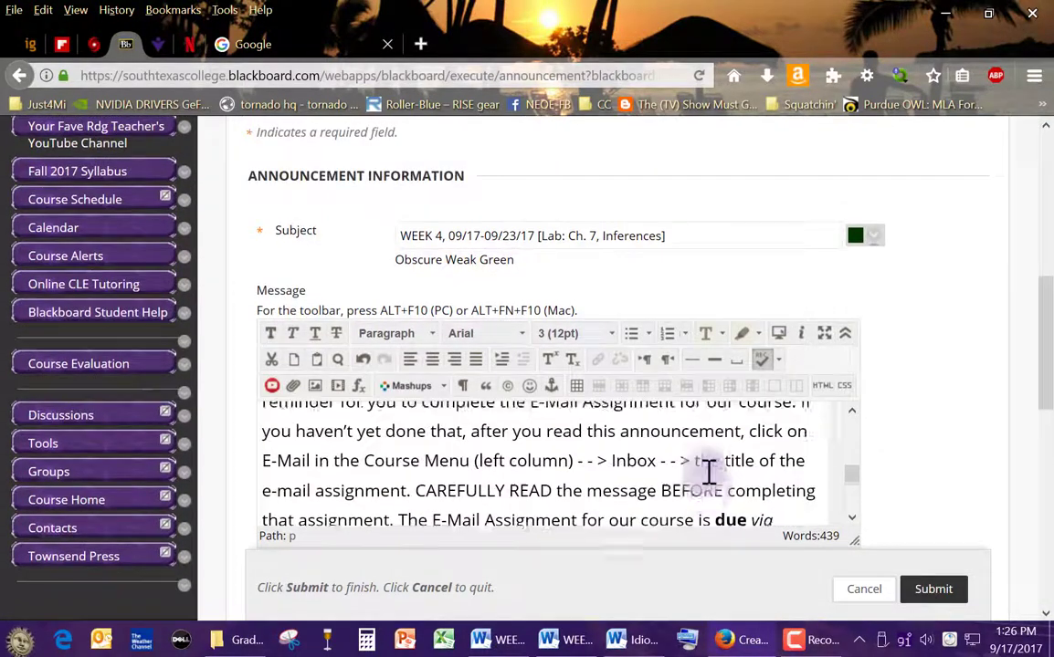
{"action": "scroll", "coordinate": [709, 471], "scroll_direction": "up", "scroll_amount": 3}
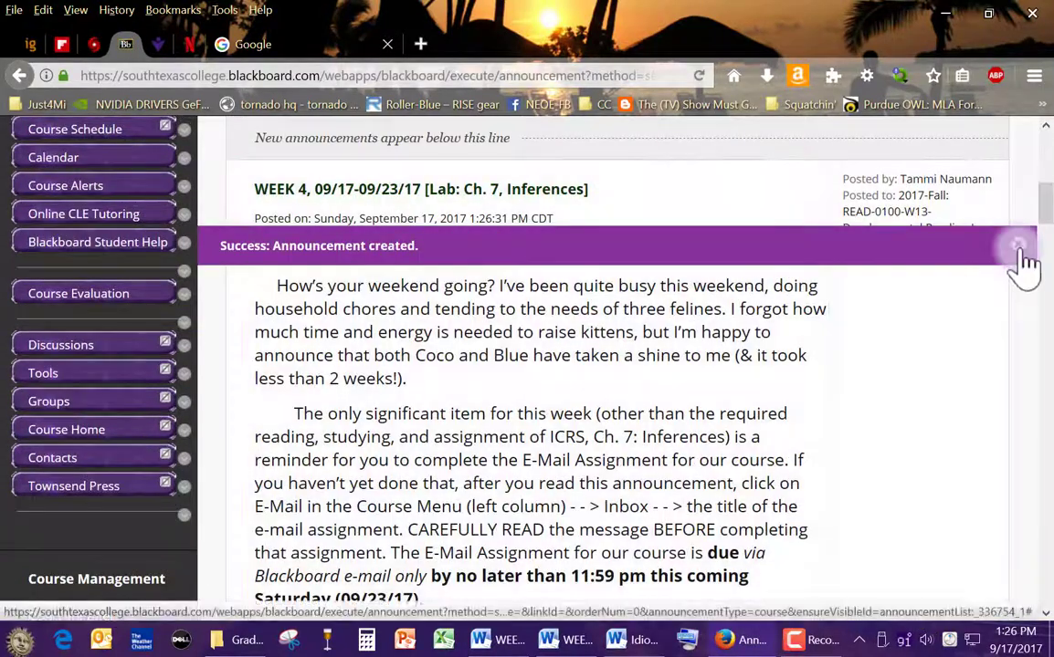
Step: Submit the WEEK 4 announcement to Developmental Reading I and return to the page top
{"action": "left_click", "coordinate": [1015, 242]}
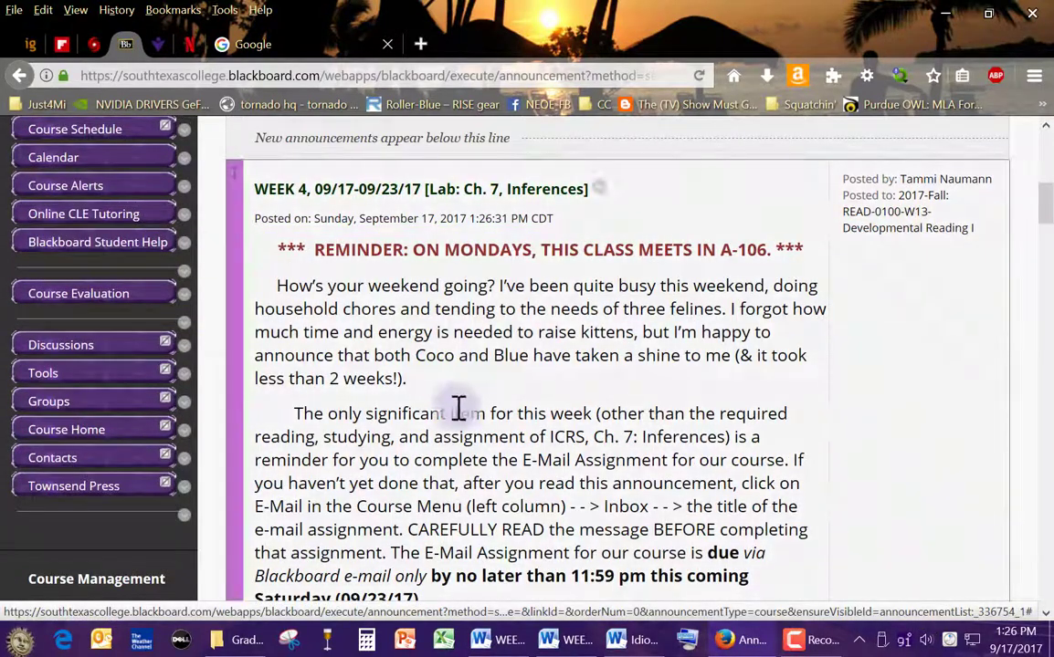
{"action": "scroll", "coordinate": [458, 408], "scroll_direction": "up", "scroll_amount": 3}
{"action": "scroll", "coordinate": [463, 422], "scroll_direction": "up", "scroll_amount": 3}
{"action": "scroll", "coordinate": [461, 423], "scroll_direction": "up", "scroll_amount": 3}
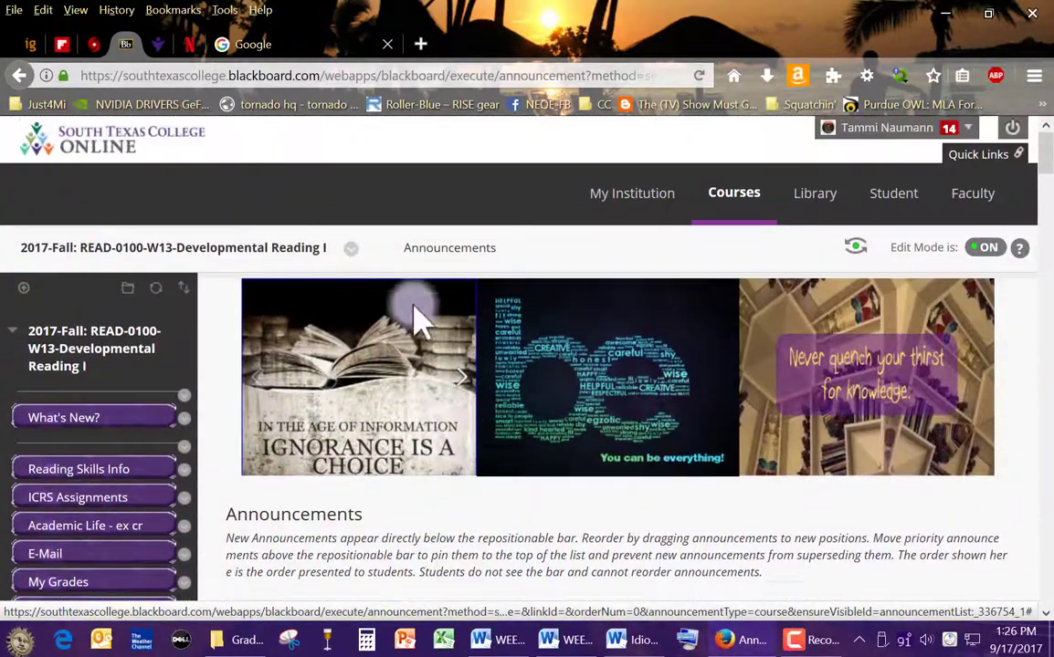
Step: Go to 2017-Fall INRW-0304-W08 Integrated Reading and Writing via Course-to-Course Navigation
{"action": "left_click", "coordinate": [356, 256]}
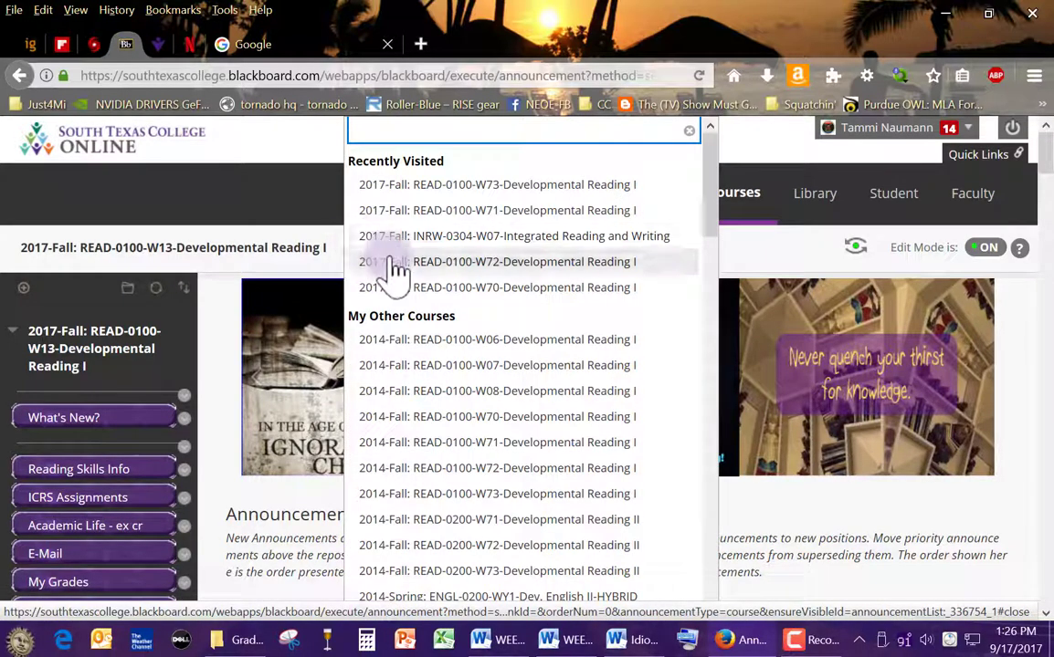
{"action": "scroll", "coordinate": [502, 402], "scroll_direction": "down", "scroll_amount": 3}
{"action": "scroll", "coordinate": [505, 417], "scroll_direction": "down", "scroll_amount": 3}
{"action": "scroll", "coordinate": [505, 417], "scroll_direction": "down", "scroll_amount": 3}
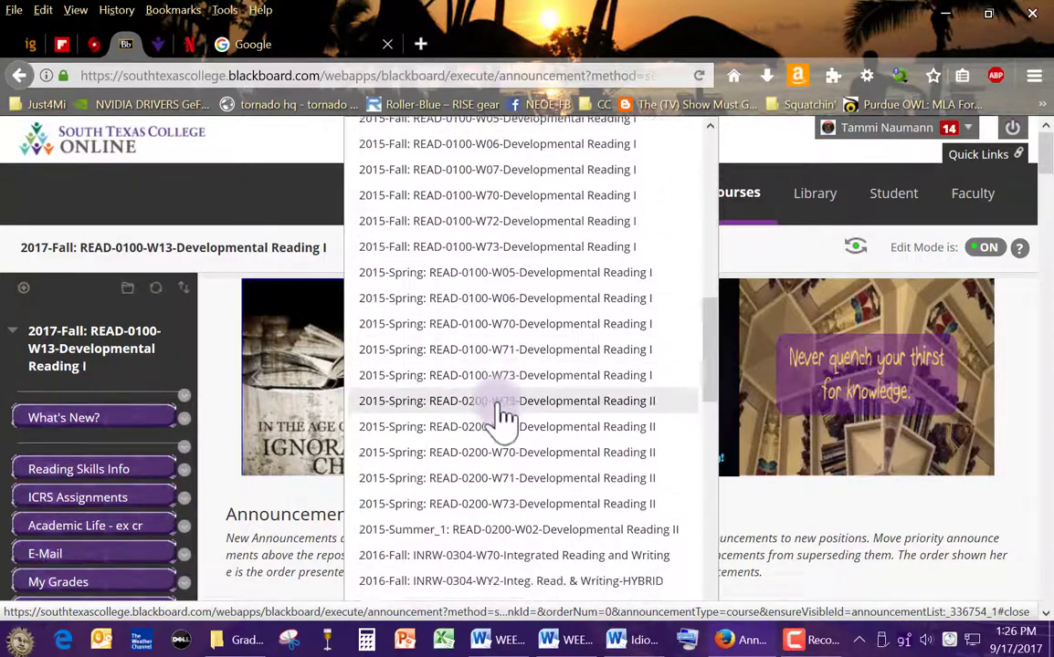
{"action": "scroll", "coordinate": [502, 417], "scroll_direction": "down", "scroll_amount": 1}
{"action": "scroll", "coordinate": [501, 415], "scroll_direction": "down", "scroll_amount": 1}
{"action": "scroll", "coordinate": [498, 416], "scroll_direction": "down", "scroll_amount": 3}
{"action": "scroll", "coordinate": [493, 415], "scroll_direction": "down", "scroll_amount": 1}
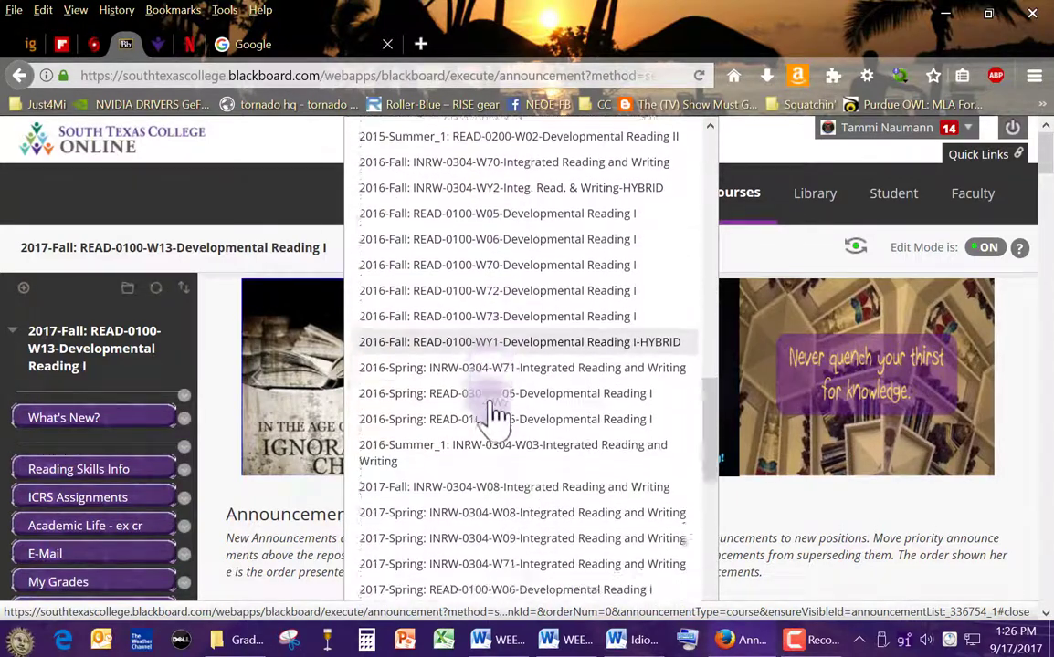
{"action": "scroll", "coordinate": [480, 424], "scroll_direction": "down", "scroll_amount": 1}
{"action": "scroll", "coordinate": [472, 427], "scroll_direction": "down", "scroll_amount": 1}
{"action": "left_click", "coordinate": [470, 418]}
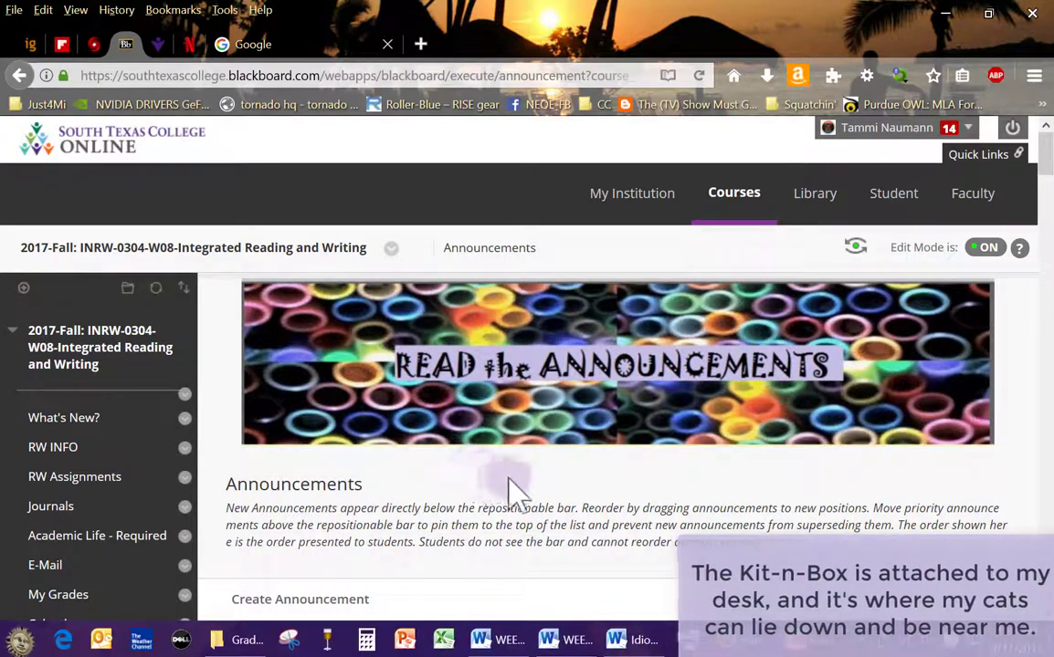
{"action": "scroll", "coordinate": [515, 490], "scroll_direction": "down", "scroll_amount": 3}
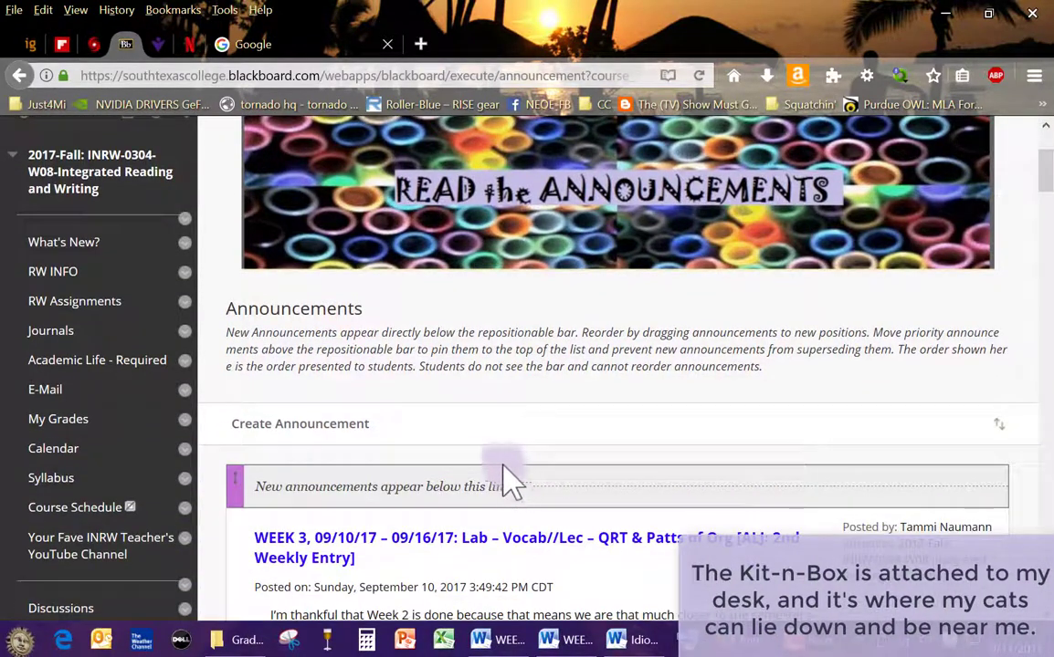
Step: Start a new INRW-0304-W08 announcement and copy the WEEK 4 Inferences title from Word
{"action": "left_click", "coordinate": [292, 438]}
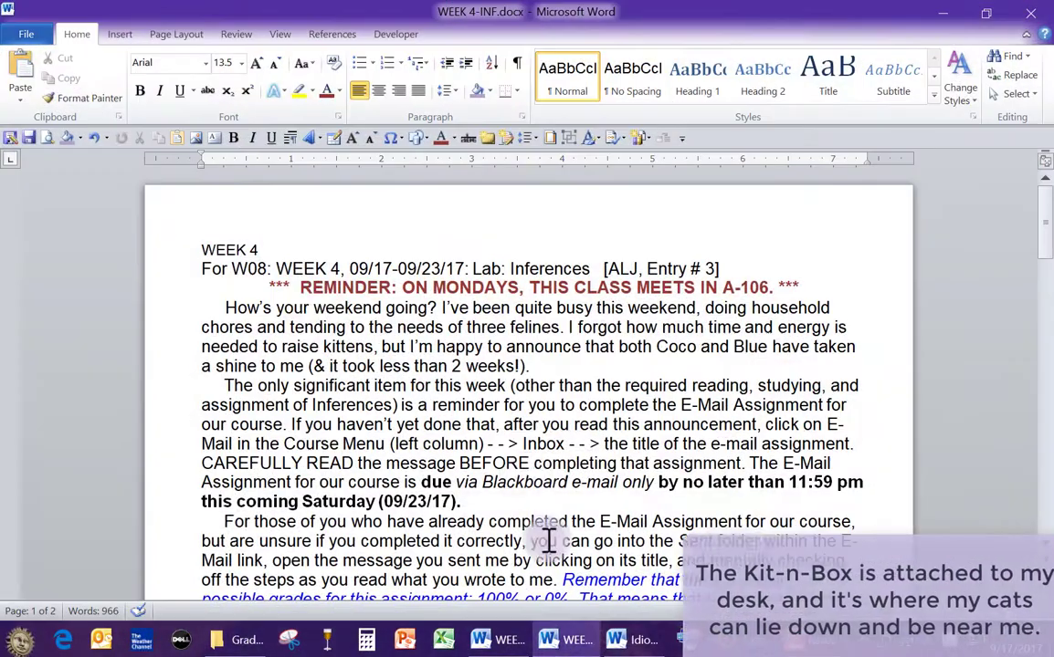
{"action": "left_click_drag", "start_coordinate": [231, 269], "coordinate": [719, 269]}
{"action": "right_click", "coordinate": [675, 277]}
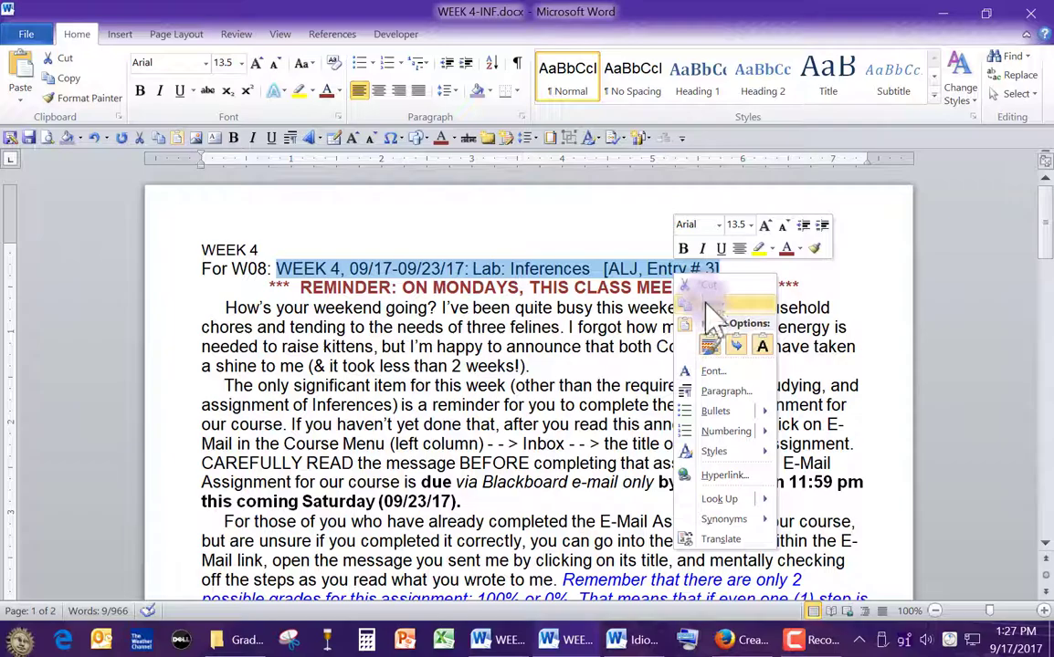
{"action": "left_click", "coordinate": [706, 303]}
{"action": "left_click", "coordinate": [742, 642]}
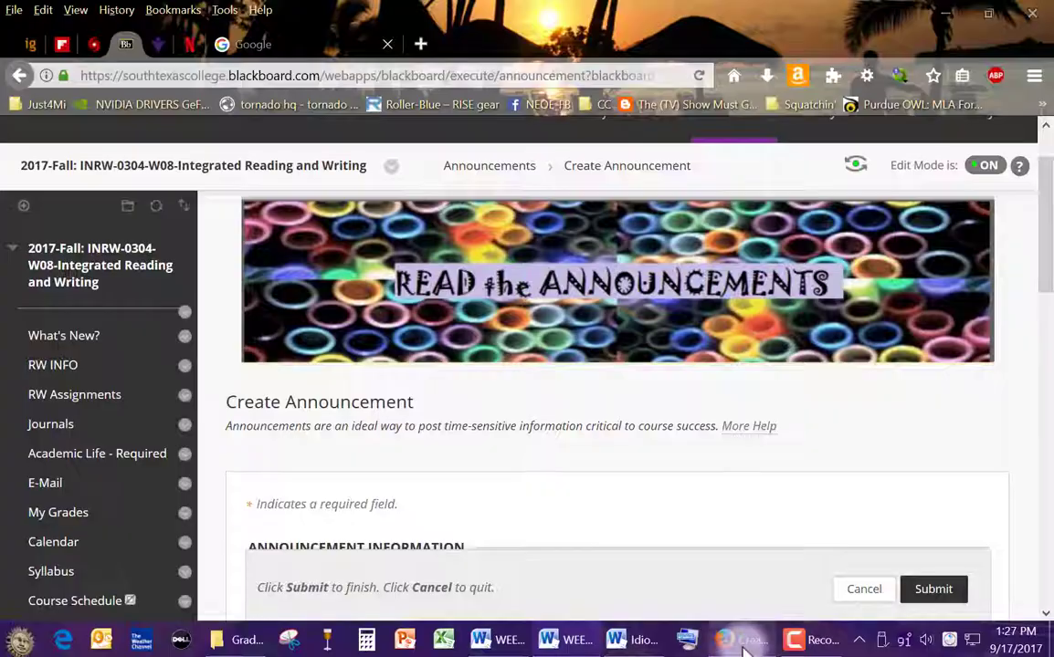
Step: Paste the title as the subject, pick dark green, and submit the announcement
{"action": "scroll", "coordinate": [639, 279], "scroll_direction": "up", "scroll_amount": 2}
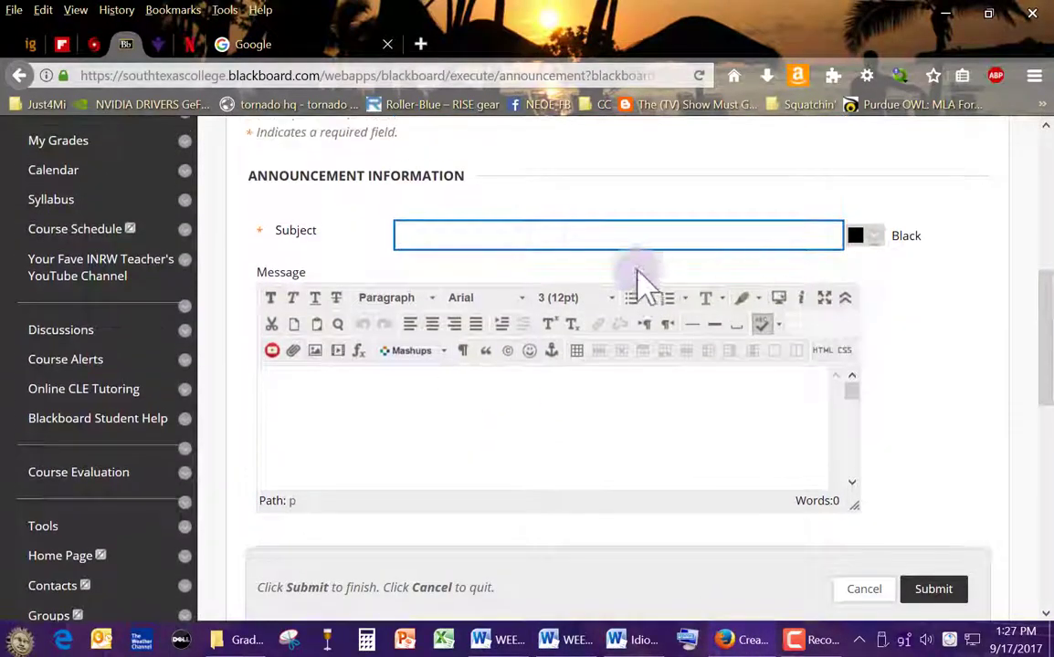
{"action": "left_click", "coordinate": [505, 240]}
{"action": "key", "text": "ctrl+v"}
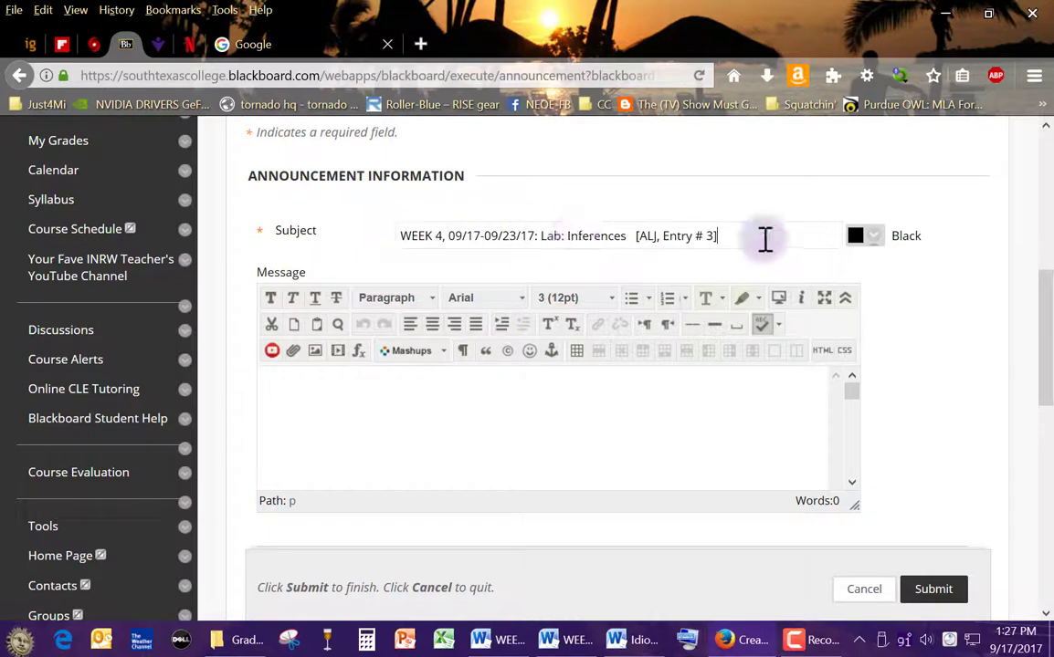
{"action": "left_click", "coordinate": [874, 240]}
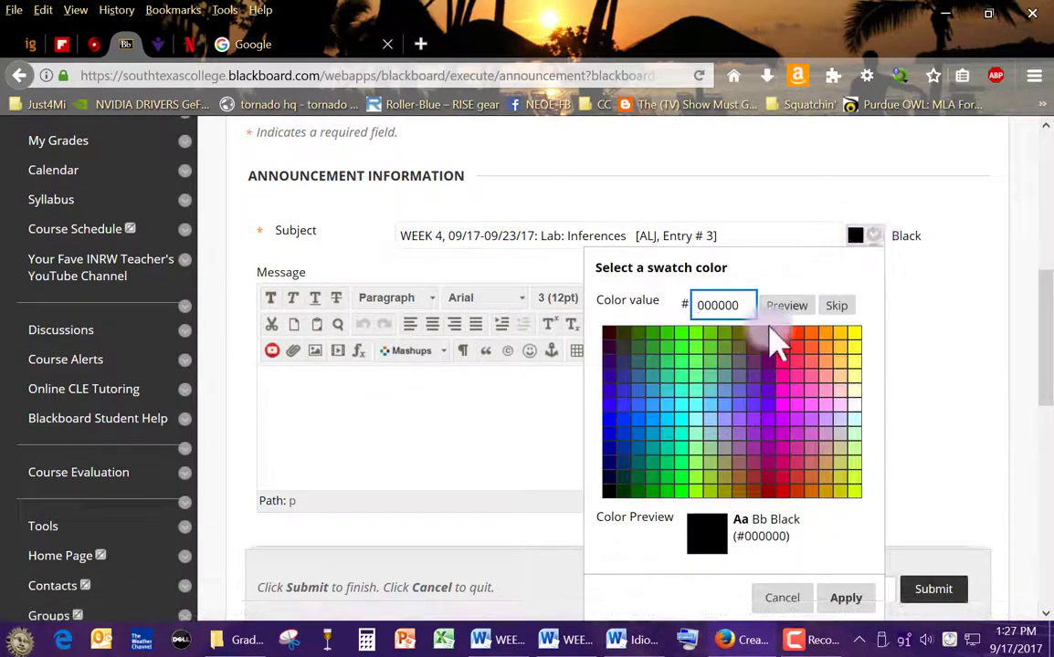
{"action": "left_click", "coordinate": [626, 491]}
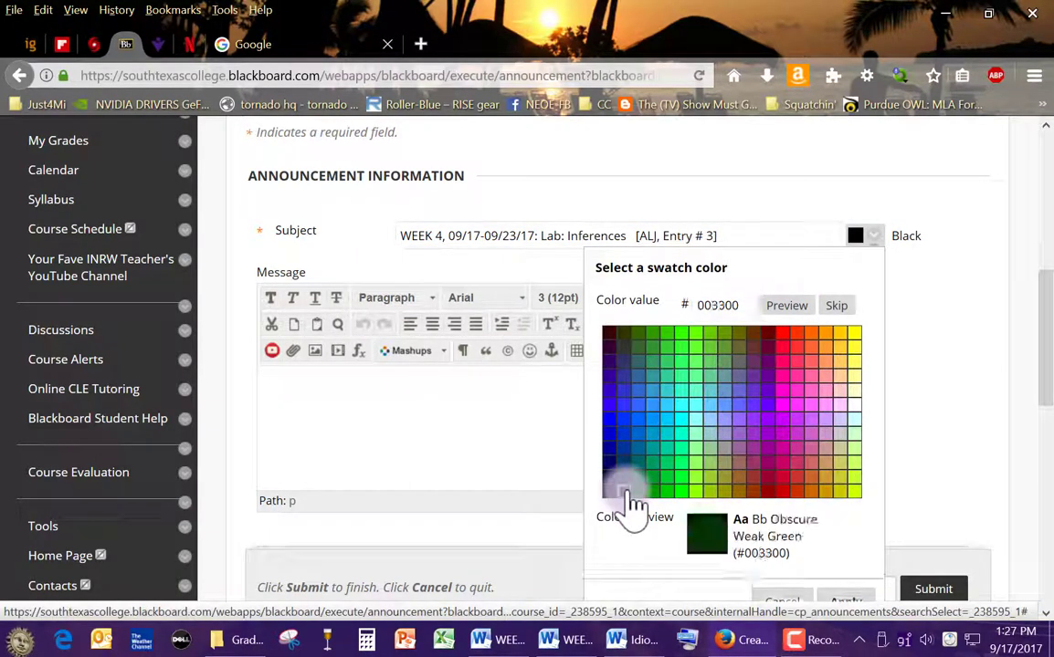
{"action": "left_click", "coordinate": [922, 596]}
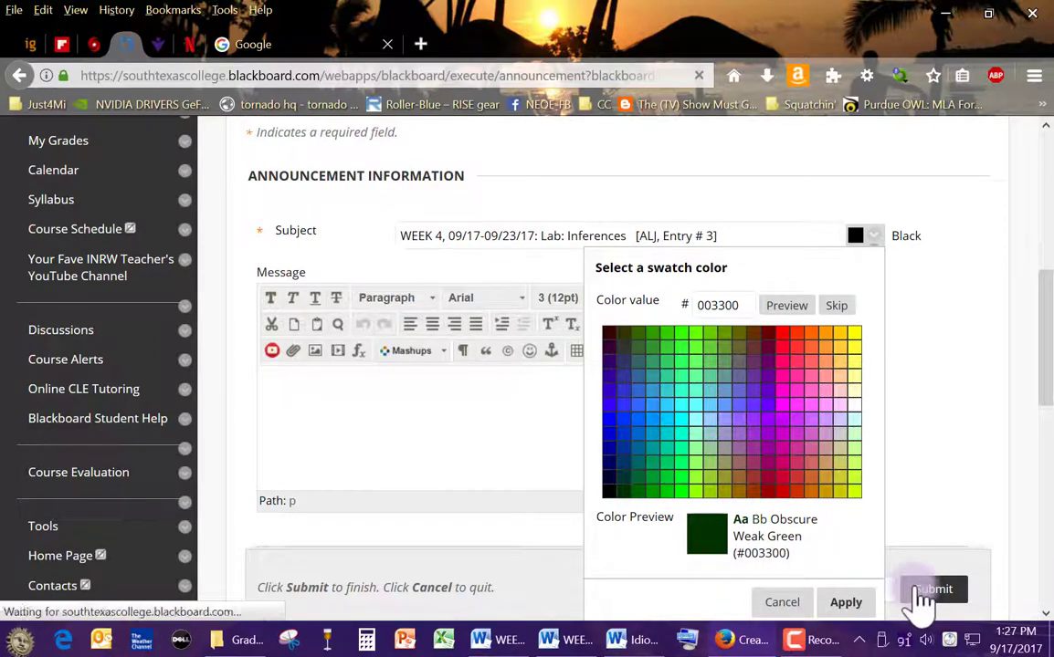
Step: Dismiss the success message and reopen the WEEK 4 Inferences announcement for editing
{"action": "scroll", "coordinate": [870, 470], "scroll_direction": "down", "scroll_amount": 6}
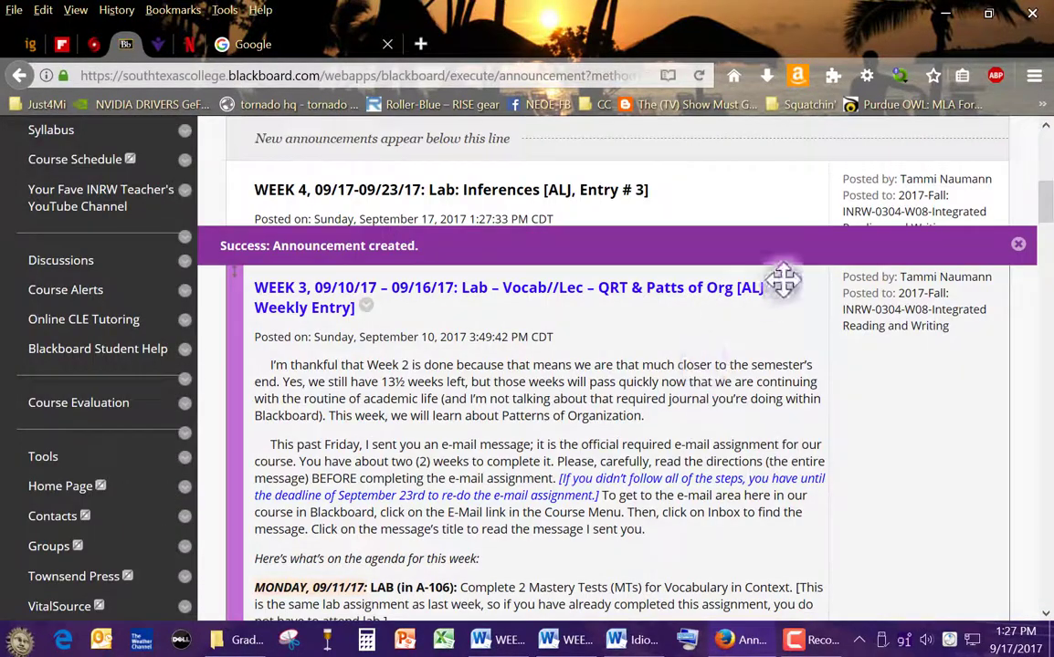
{"action": "scroll", "coordinate": [783, 282], "scroll_direction": "up", "scroll_amount": 1}
{"action": "left_click", "coordinate": [1025, 245]}
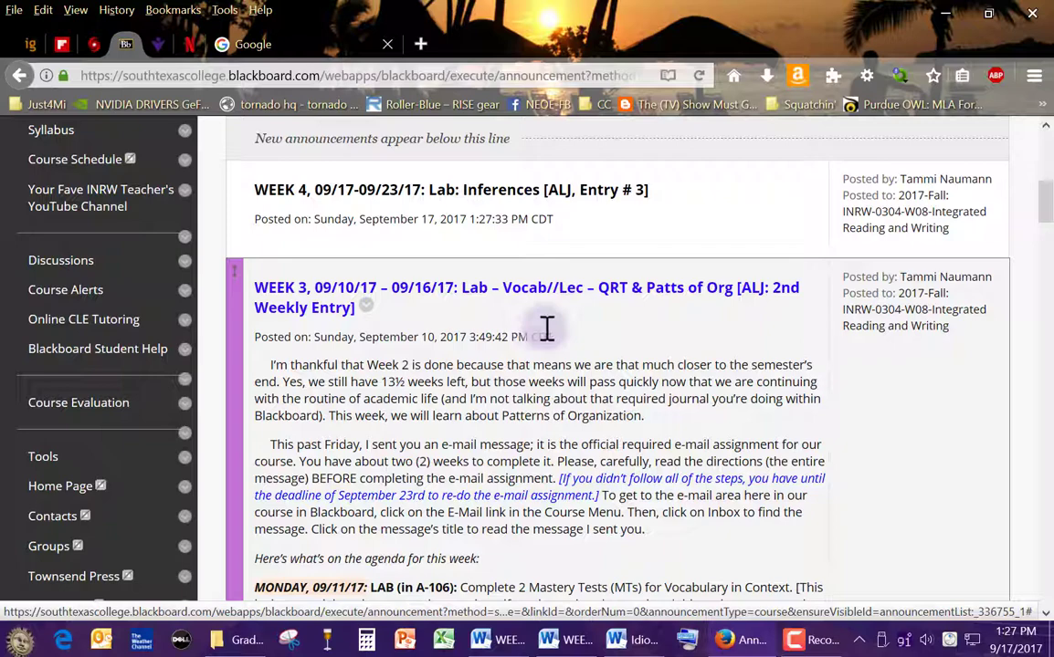
{"action": "scroll", "coordinate": [676, 370], "scroll_direction": "up", "scroll_amount": 3}
{"action": "mouse_move", "coordinate": [539, 203]}
{"action": "left_click", "coordinate": [666, 379]}
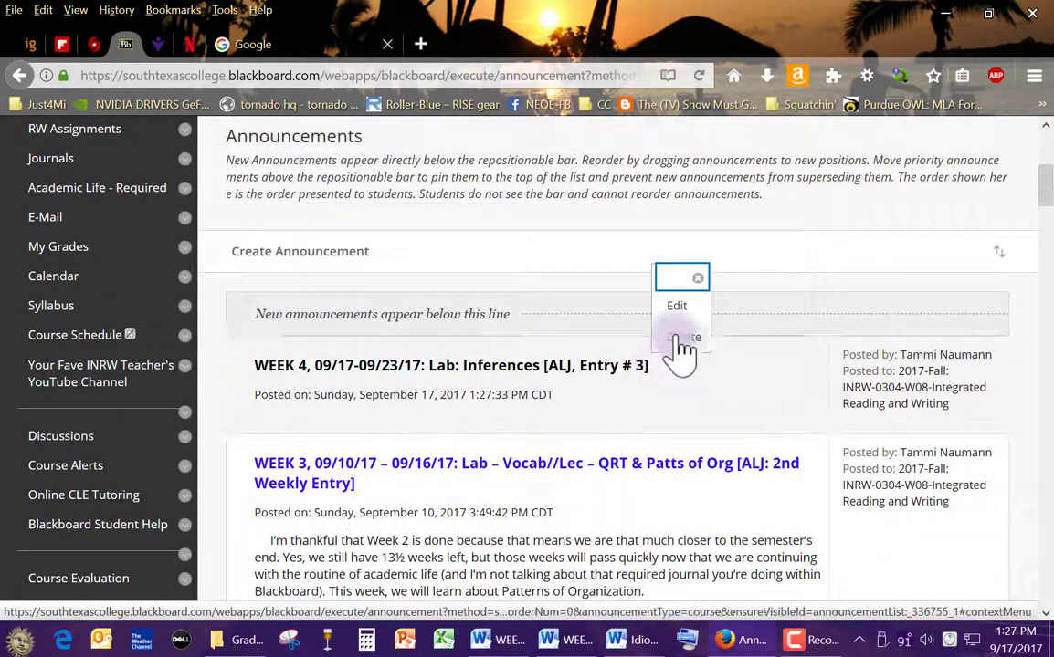
{"action": "left_click", "coordinate": [678, 305]}
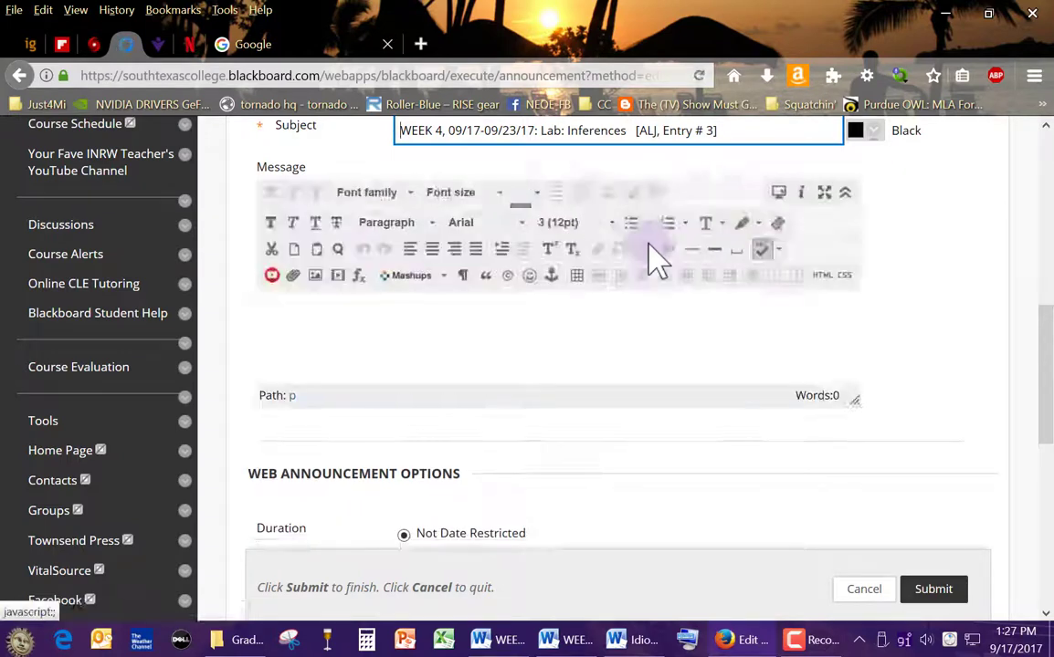
Step: Apply dark green 003300 to the subject title
{"action": "scroll", "coordinate": [940, 290], "scroll_direction": "up", "scroll_amount": 3}
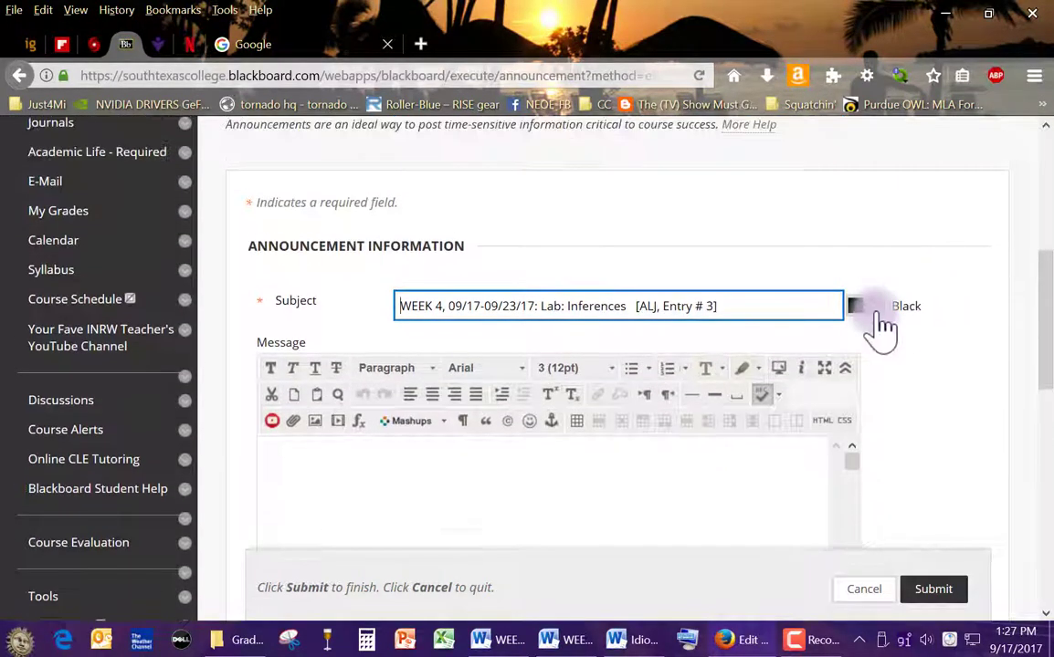
{"action": "left_click", "coordinate": [875, 308]}
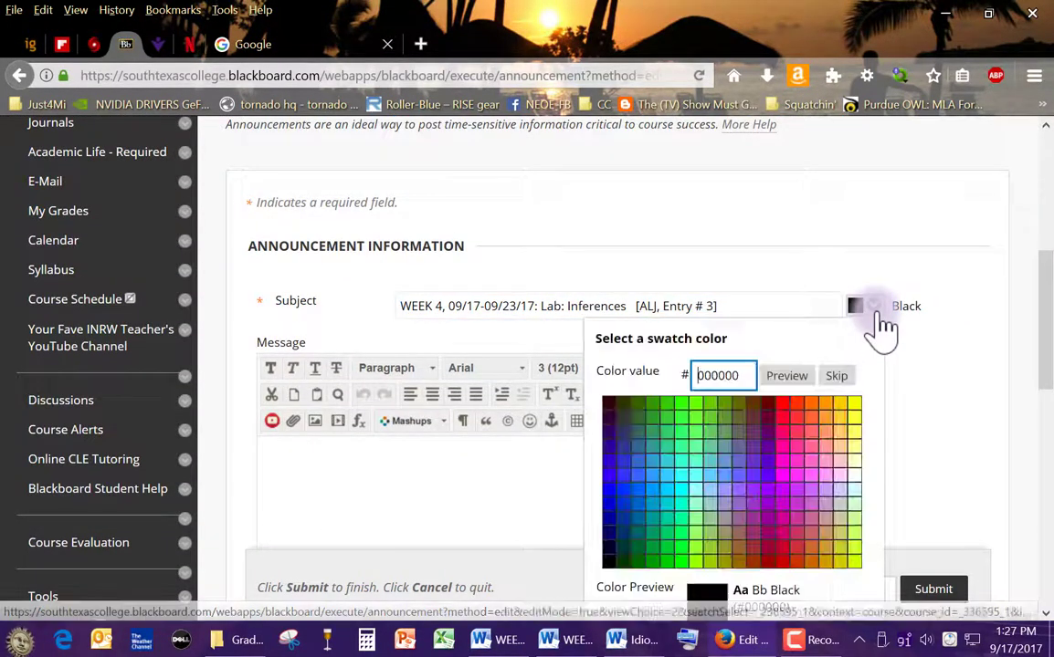
{"action": "left_click", "coordinate": [618, 561]}
{"action": "scroll", "coordinate": [630, 499], "scroll_direction": "down", "scroll_amount": 1}
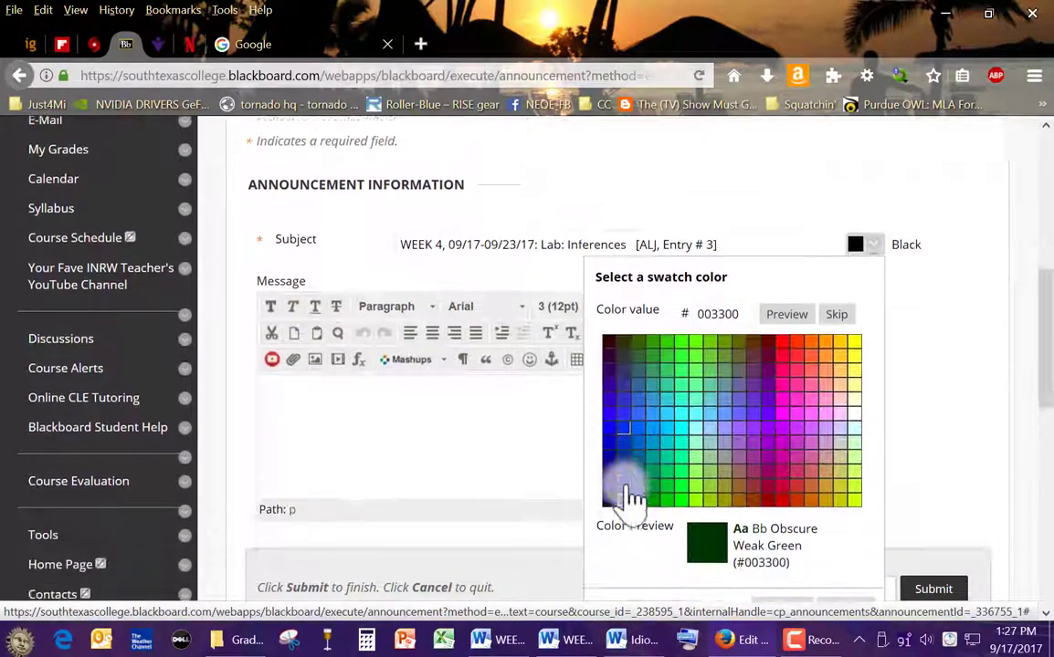
{"action": "scroll", "coordinate": [630, 499], "scroll_direction": "down", "scroll_amount": 2}
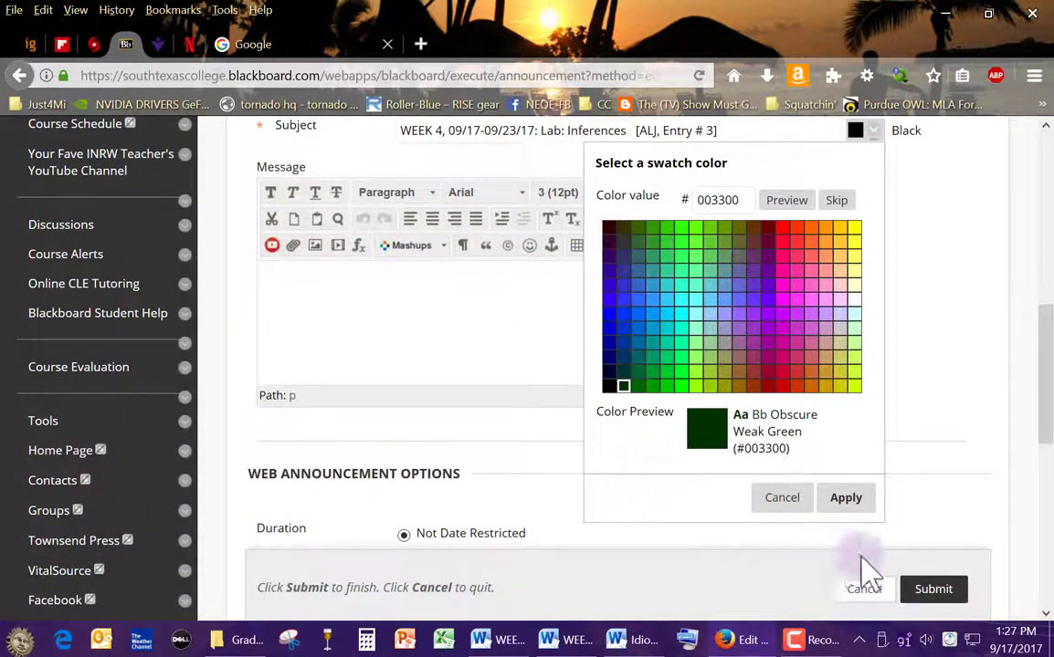
{"action": "left_click", "coordinate": [849, 501]}
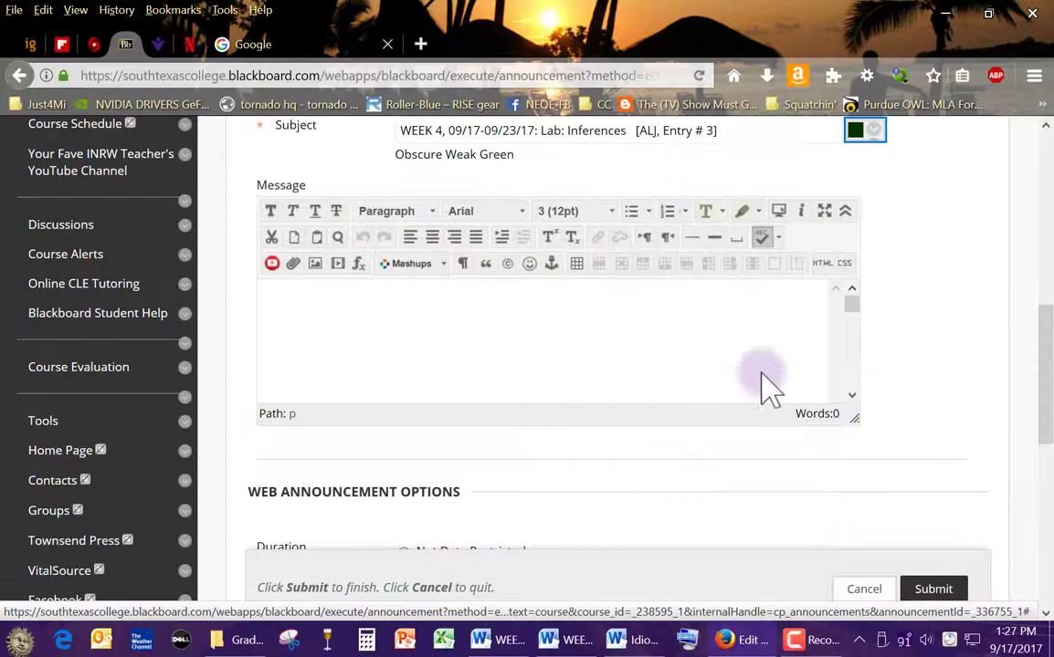
{"action": "left_click", "coordinate": [491, 302]}
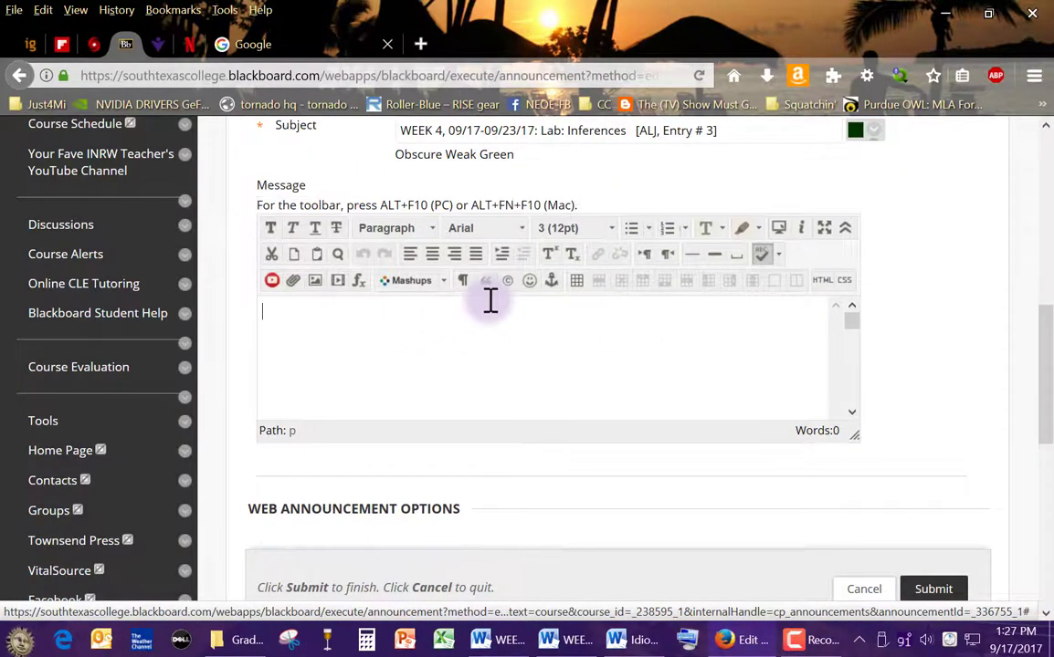
Step: Copy the Week 4 body, REMINDER line through sign-off, from the Word document
{"action": "left_click", "coordinate": [575, 642]}
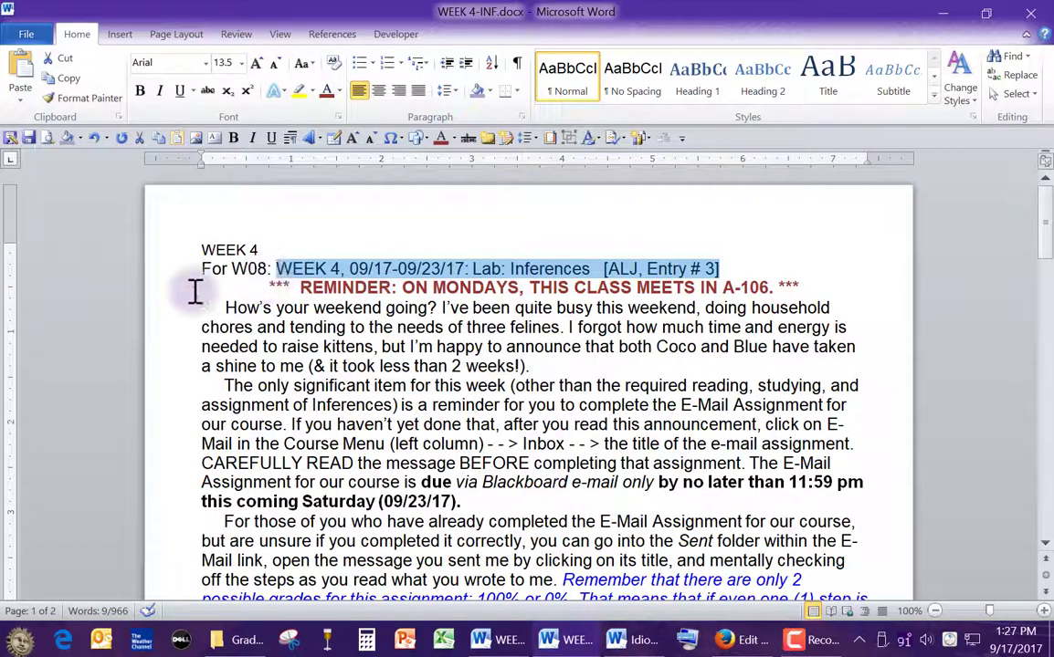
{"action": "mouse_move", "coordinate": [203, 288]}
{"action": "left_mouse_down"}
{"action": "mouse_move", "coordinate": [202, 568]}
{"action": "mouse_move", "coordinate": [213, 611]}
{"action": "mouse_move", "coordinate": [233, 559]}
{"action": "mouse_move", "coordinate": [375, 530]}
{"action": "left_mouse_up"}
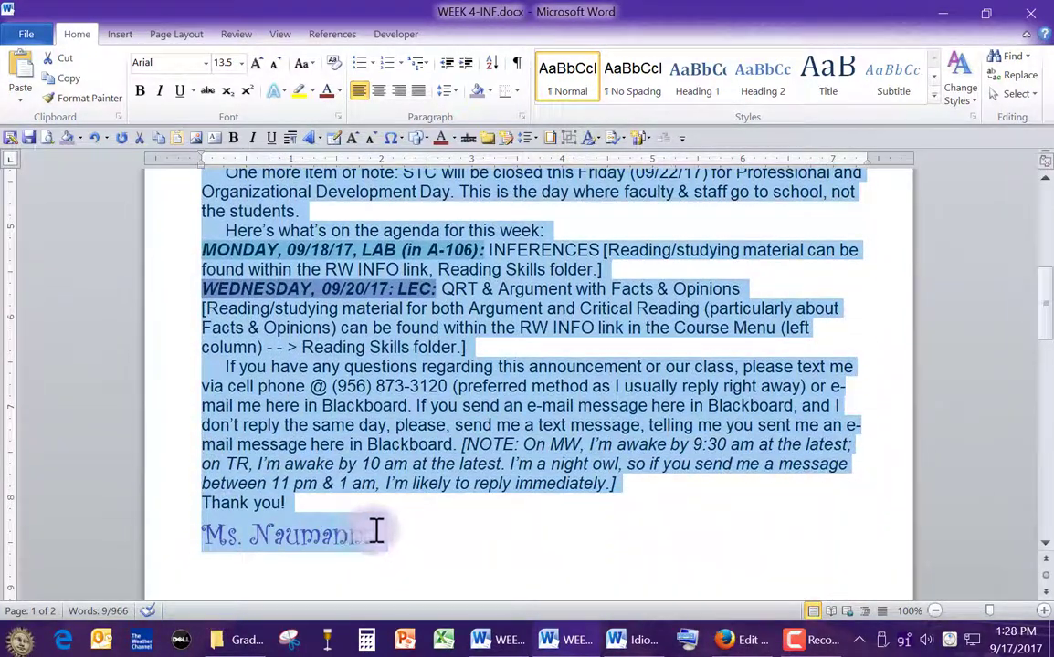
{"action": "right_click", "coordinate": [341, 400]}
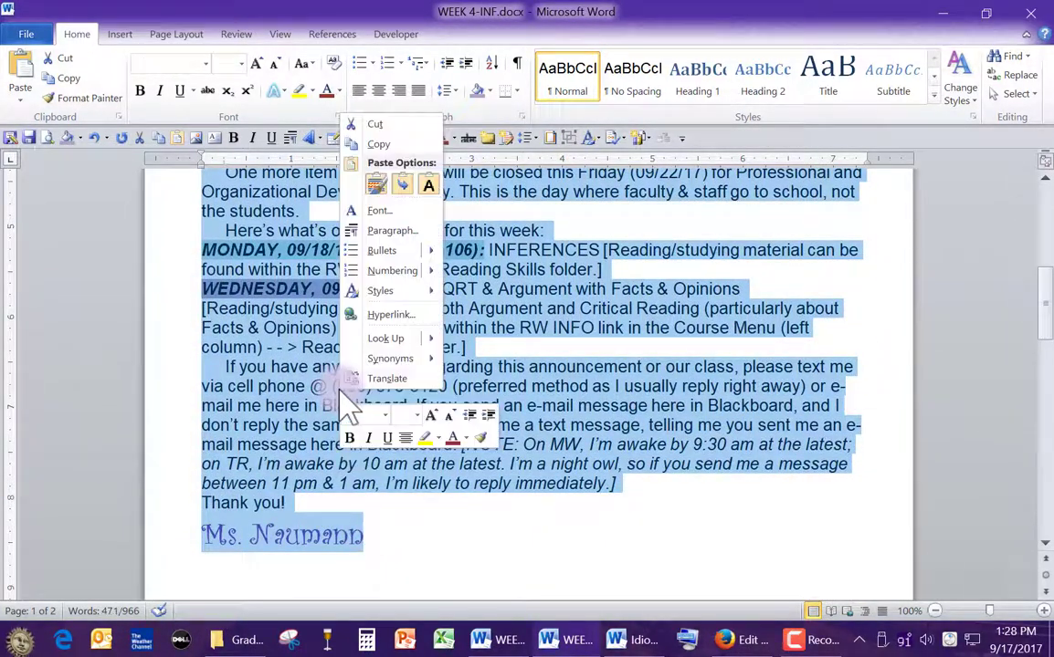
{"action": "left_click", "coordinate": [374, 146]}
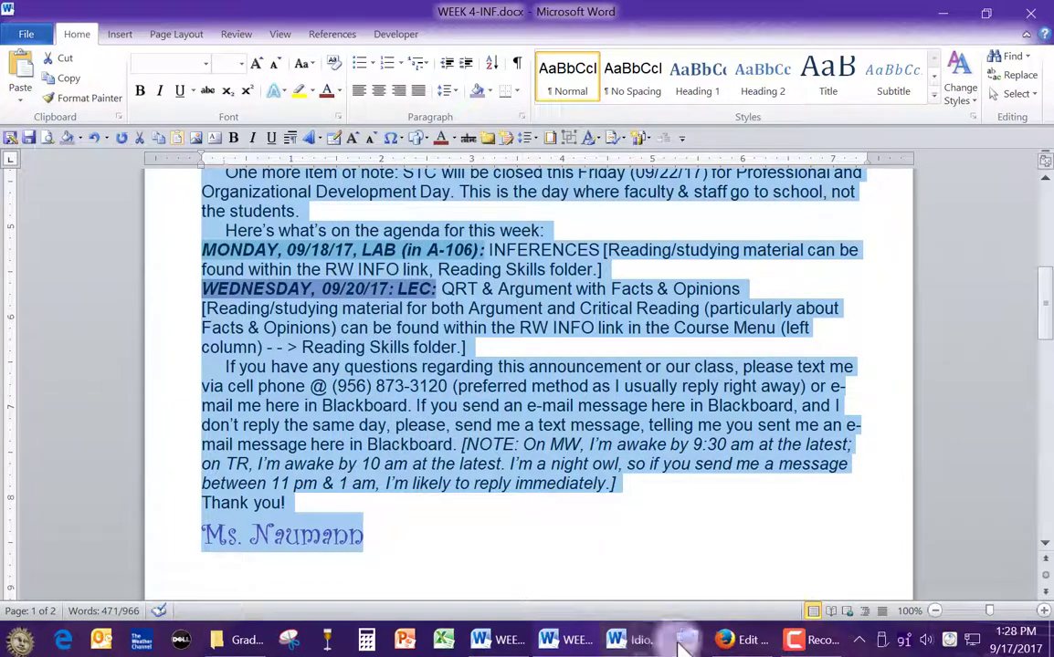
{"action": "left_click", "coordinate": [740, 645]}
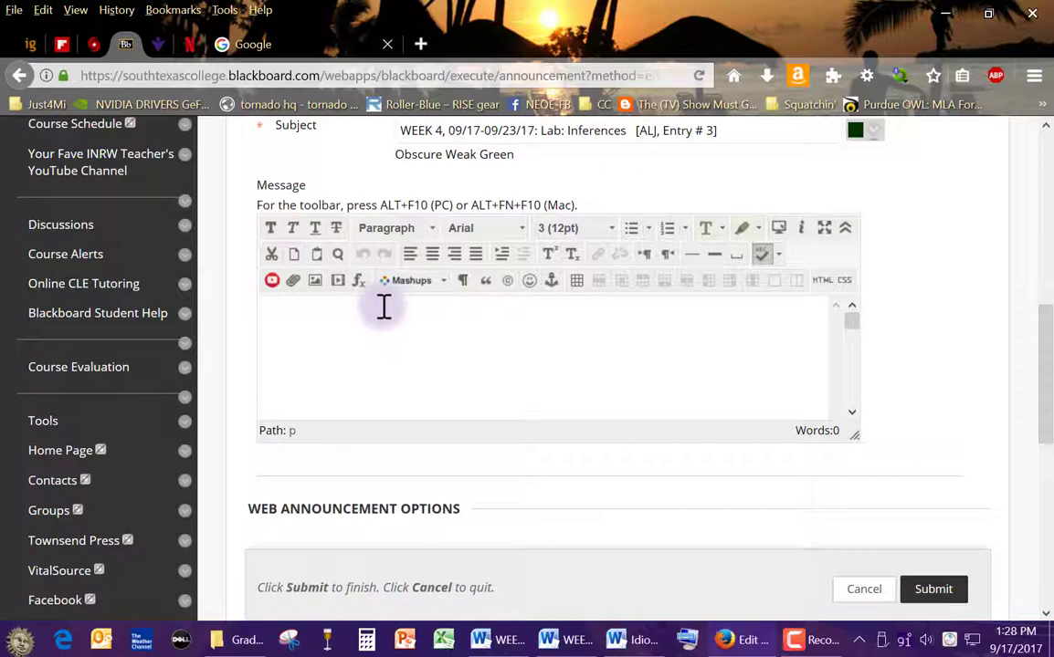
Step: Paste the 453-word Week 4 body into the message, review it, and submit the edit
{"action": "key", "text": "ctrl+v"}
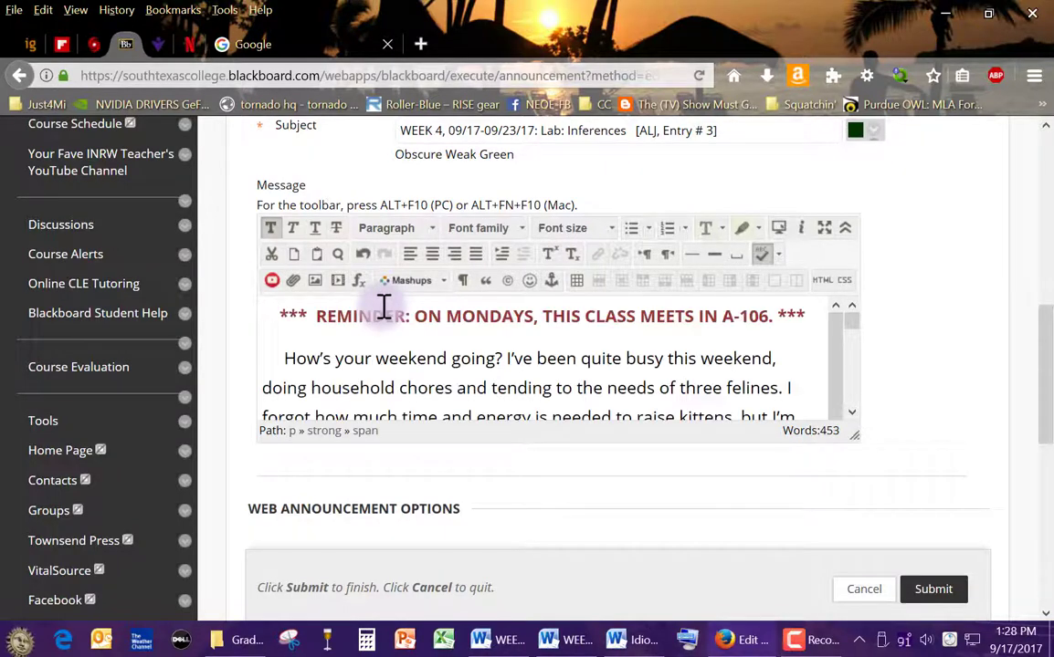
{"action": "scroll", "coordinate": [537, 345], "scroll_direction": "down", "scroll_amount": 2}
{"action": "scroll", "coordinate": [536, 344], "scroll_direction": "down", "scroll_amount": 2}
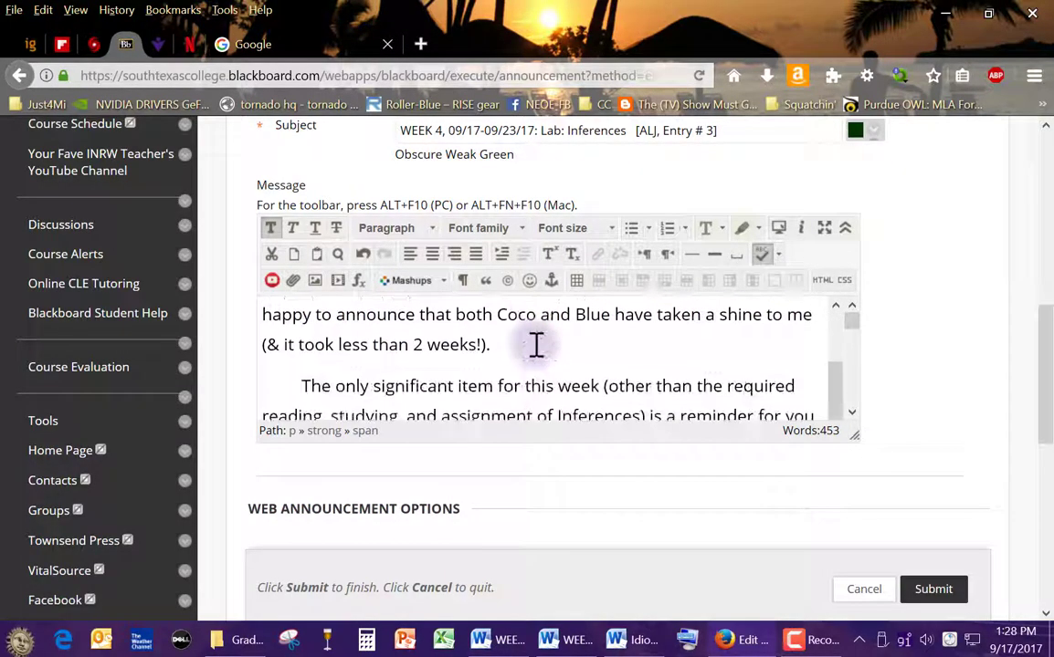
{"action": "scroll", "coordinate": [537, 344], "scroll_direction": "down", "scroll_amount": 2}
{"action": "scroll", "coordinate": [536, 345], "scroll_direction": "down", "scroll_amount": 2}
{"action": "scroll", "coordinate": [534, 345], "scroll_direction": "down", "scroll_amount": 2}
{"action": "scroll", "coordinate": [534, 345], "scroll_direction": "down", "scroll_amount": 2}
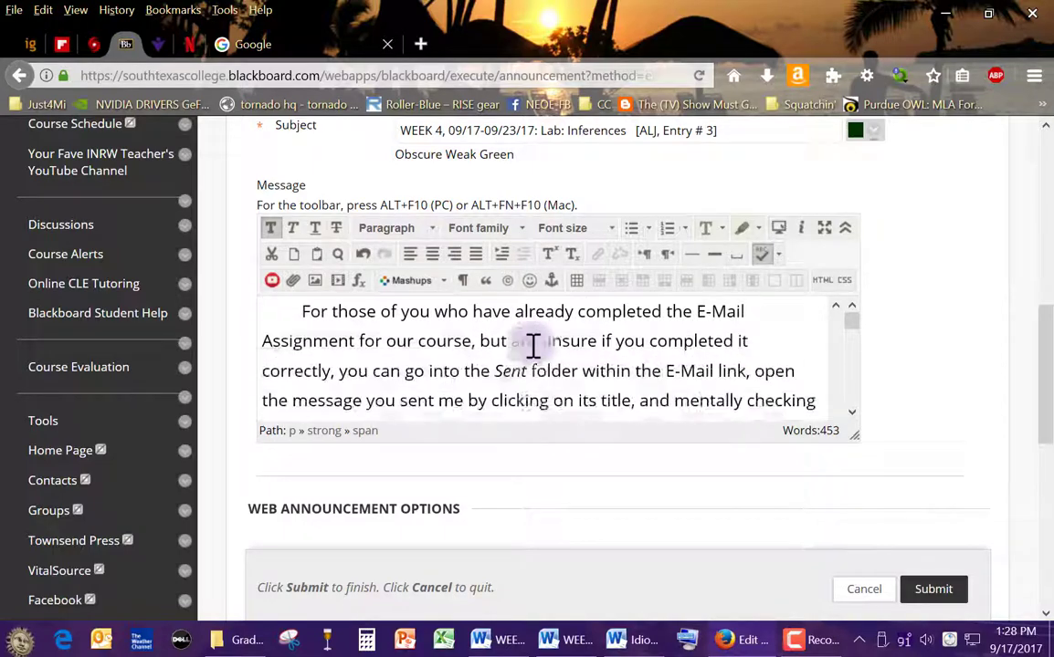
{"action": "scroll", "coordinate": [534, 345], "scroll_direction": "down", "scroll_amount": 2}
{"action": "scroll", "coordinate": [534, 346], "scroll_direction": "down", "scroll_amount": 2}
{"action": "scroll", "coordinate": [534, 345], "scroll_direction": "down", "scroll_amount": 2}
{"action": "scroll", "coordinate": [533, 345], "scroll_direction": "down", "scroll_amount": 1}
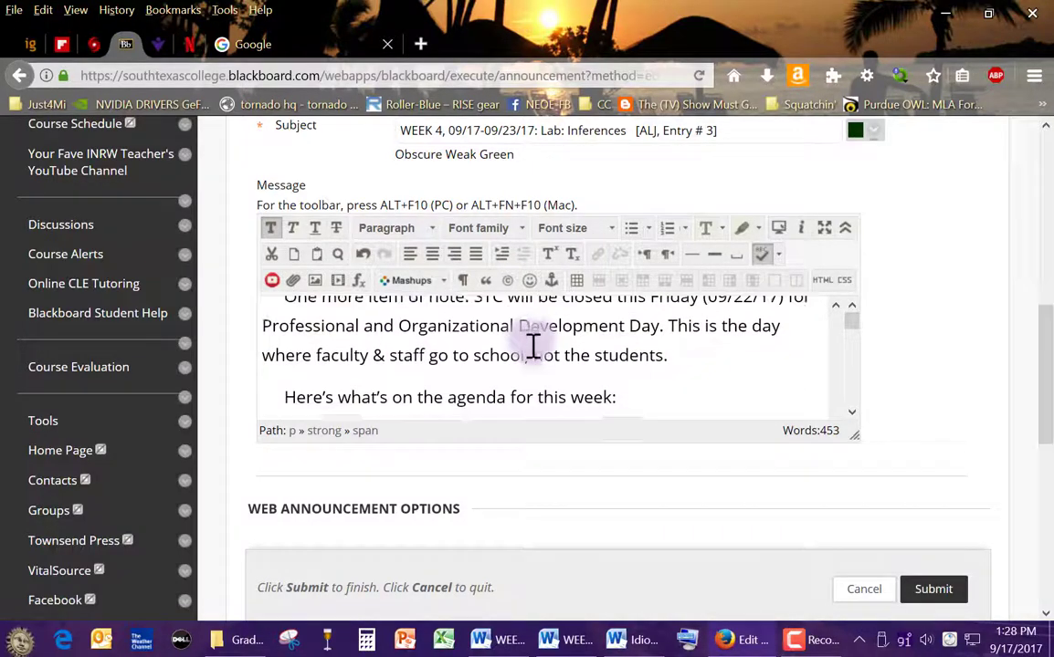
{"action": "scroll", "coordinate": [533, 345], "scroll_direction": "down", "scroll_amount": 3}
{"action": "scroll", "coordinate": [532, 345], "scroll_direction": "down", "scroll_amount": 1}
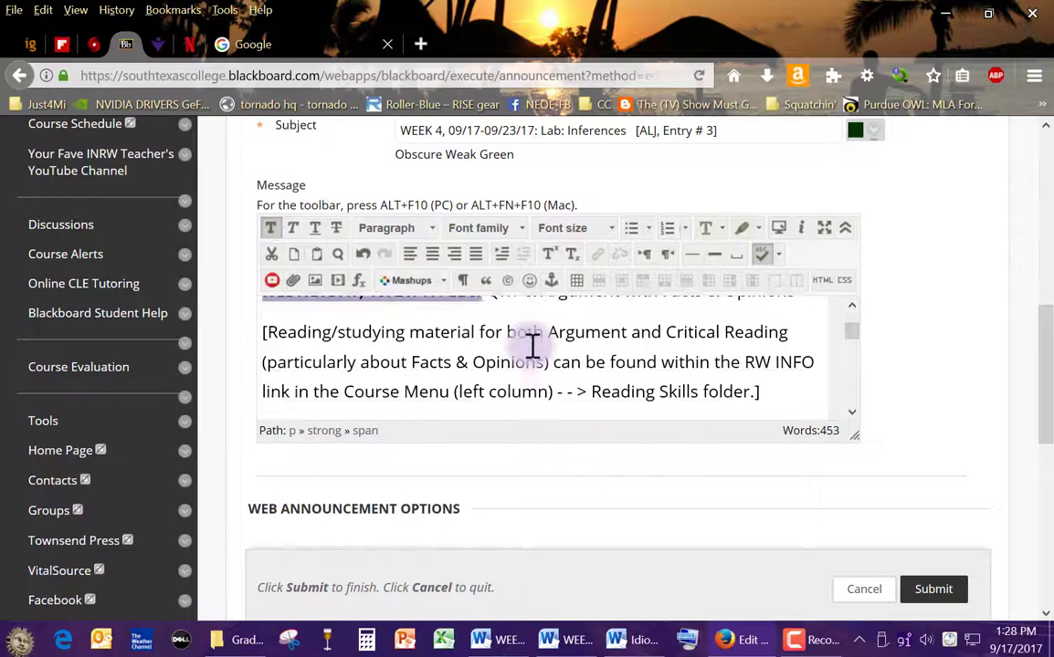
{"action": "scroll", "coordinate": [532, 345], "scroll_direction": "down", "scroll_amount": 3}
{"action": "scroll", "coordinate": [532, 345], "scroll_direction": "down", "scroll_amount": 3}
{"action": "scroll", "coordinate": [532, 345], "scroll_direction": "down", "scroll_amount": 2}
{"action": "scroll", "coordinate": [532, 345], "scroll_direction": "up", "scroll_amount": 3}
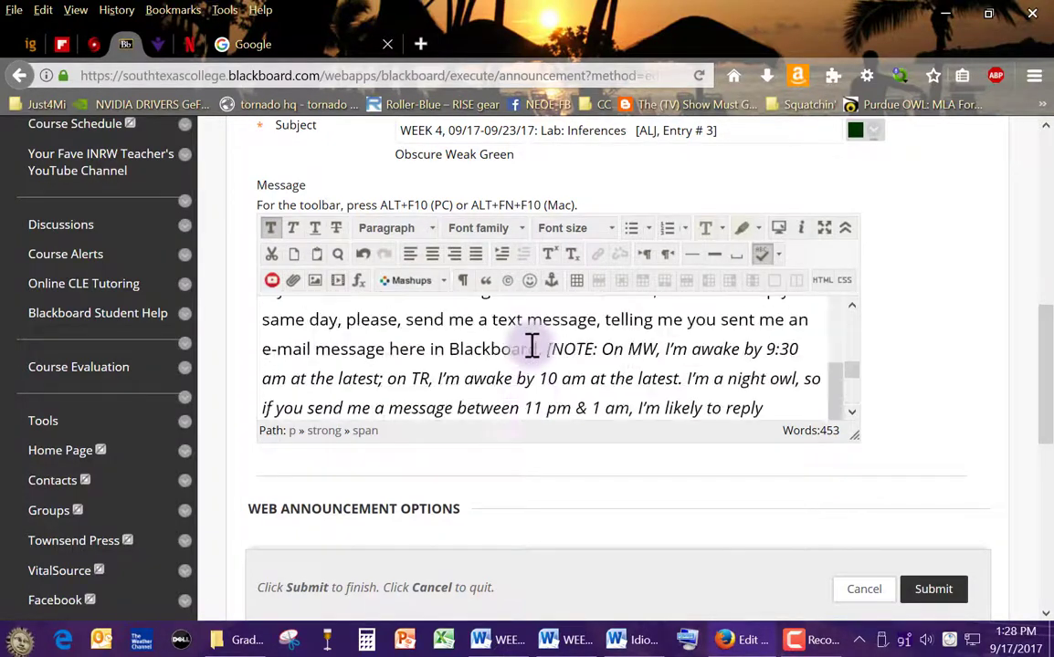
{"action": "scroll", "coordinate": [532, 345], "scroll_direction": "up", "scroll_amount": 3}
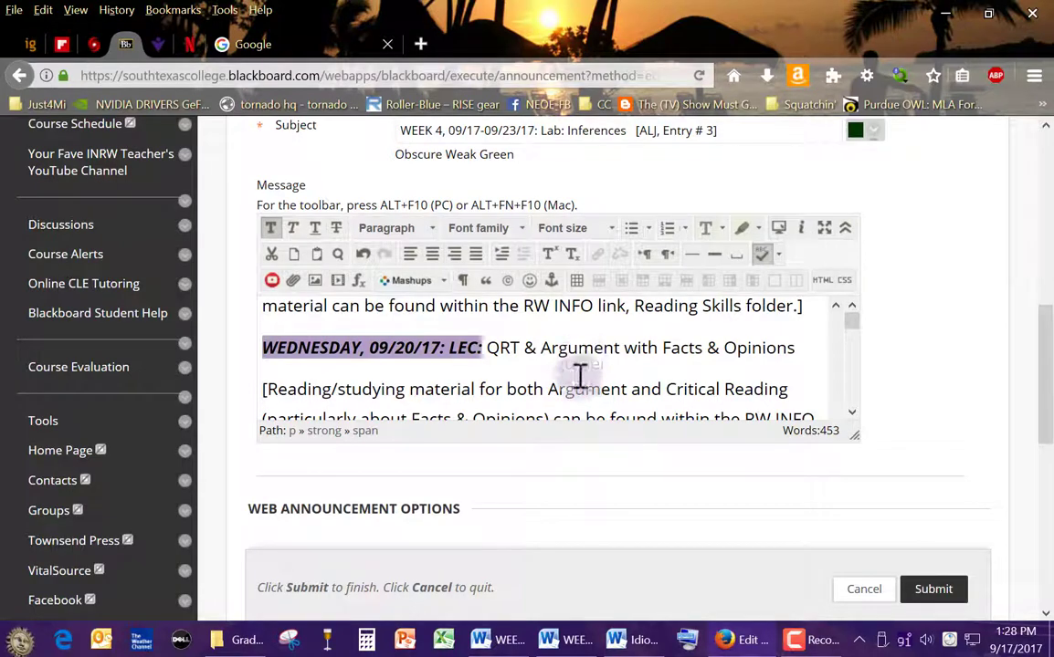
{"action": "left_click", "coordinate": [927, 591]}
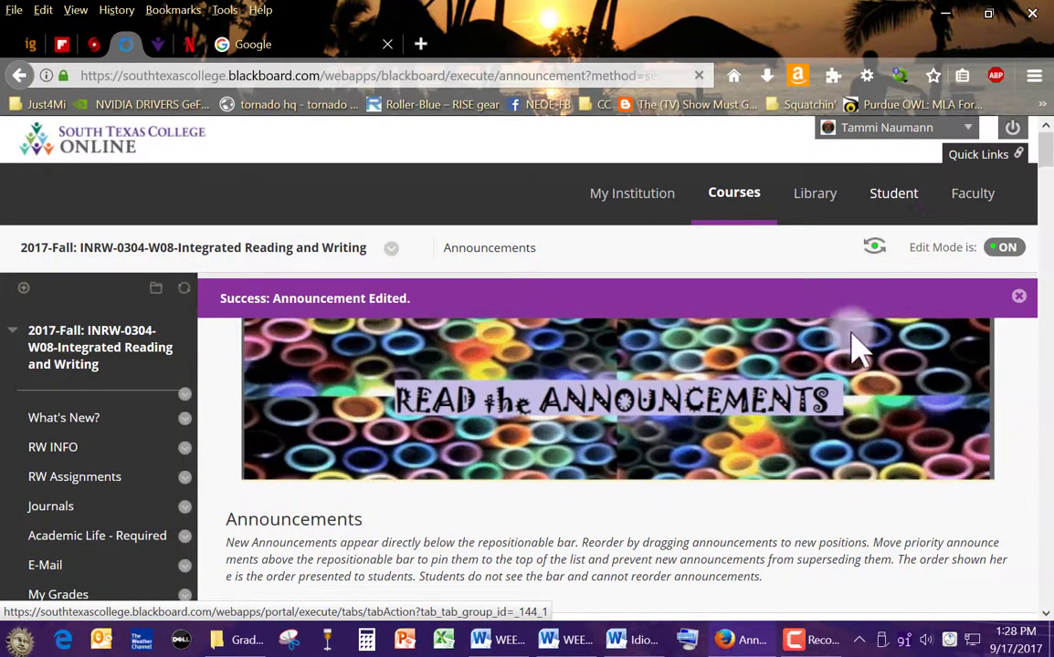
Step: Dismiss the success notice and review the posted Week 4 Inferences announcement's green title and body
{"action": "scroll", "coordinate": [851, 348], "scroll_direction": "down", "scroll_amount": 5}
{"action": "left_click", "coordinate": [1027, 262]}
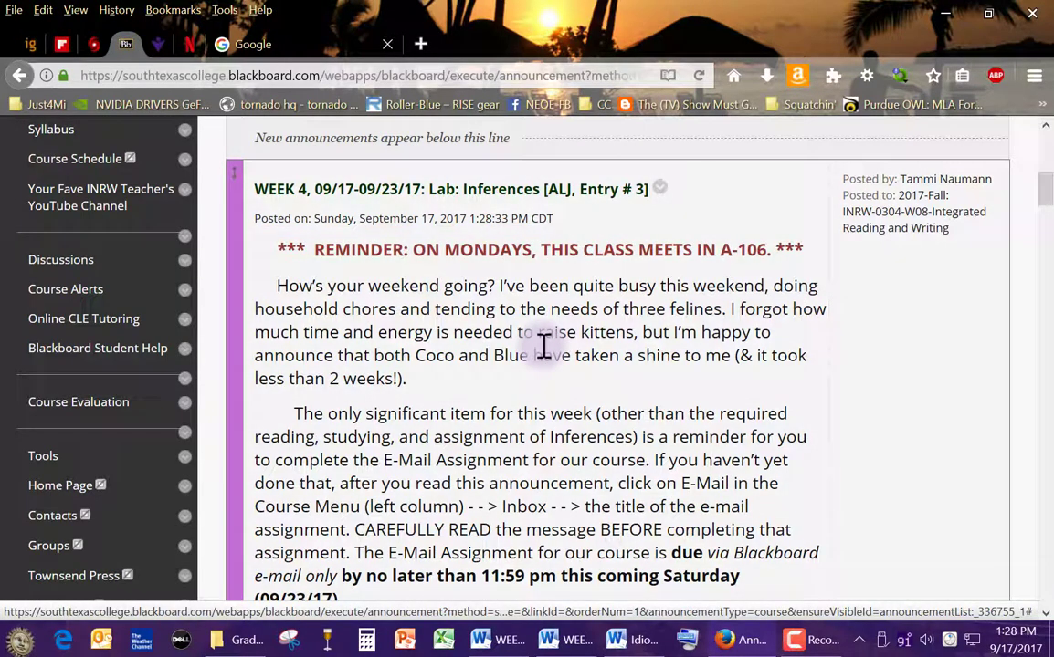
{"action": "scroll", "coordinate": [543, 345], "scroll_direction": "down", "scroll_amount": 2}
{"action": "scroll", "coordinate": [542, 345], "scroll_direction": "down", "scroll_amount": 3}
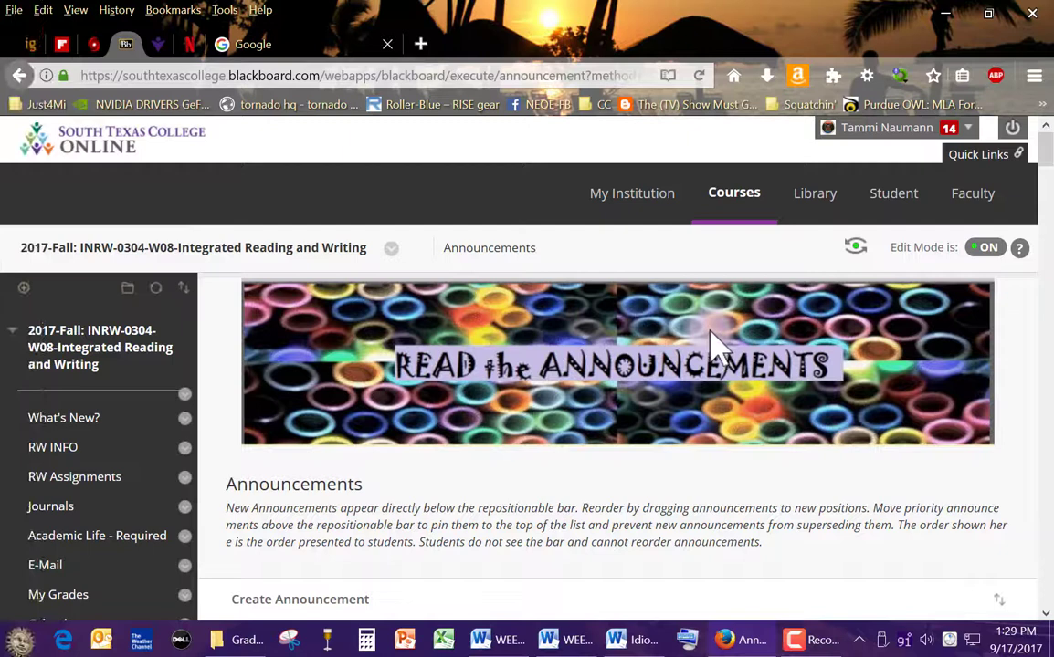
Step: Bring up the Camtasia Recorder controls and move them to the centre of the screen
{"action": "left_click", "coordinate": [803, 642]}
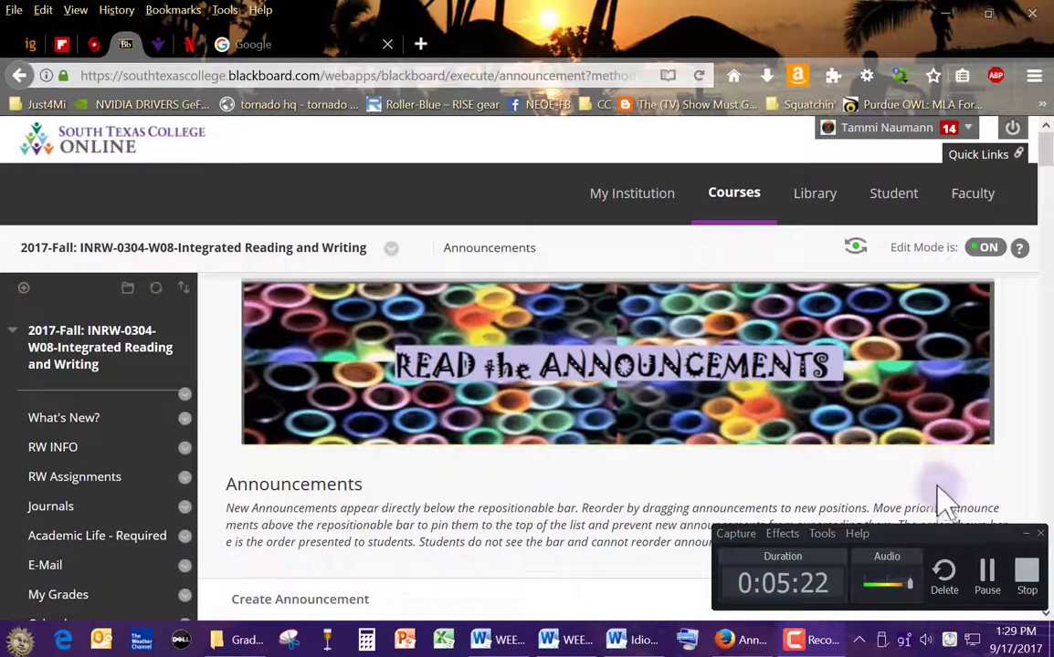
{"action": "left_click_drag", "start_coordinate": [950, 548], "coordinate": [624, 432]}
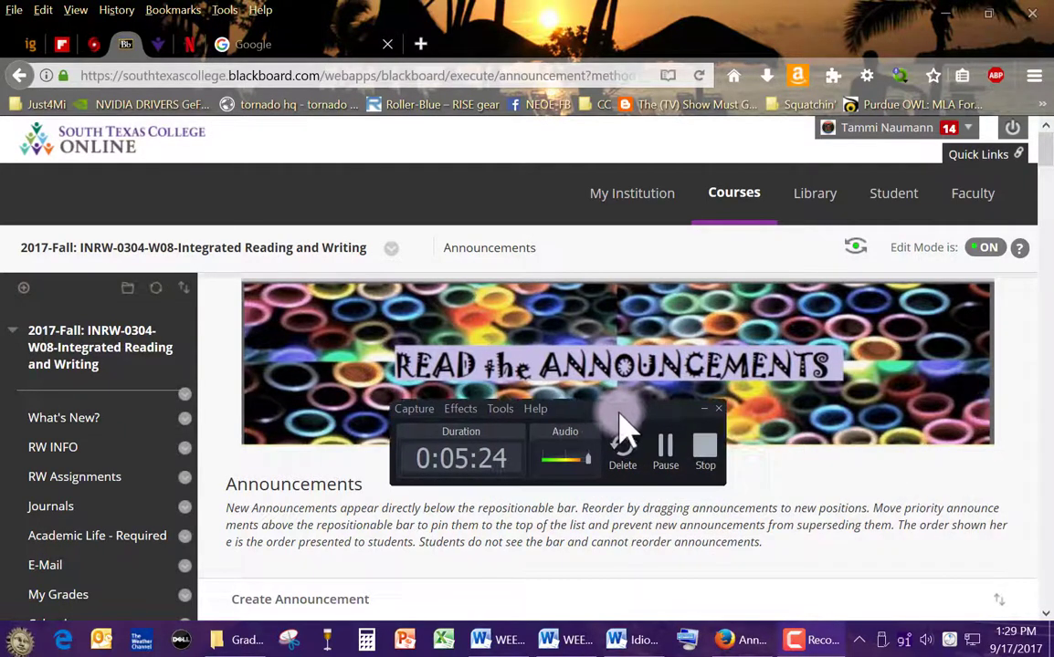